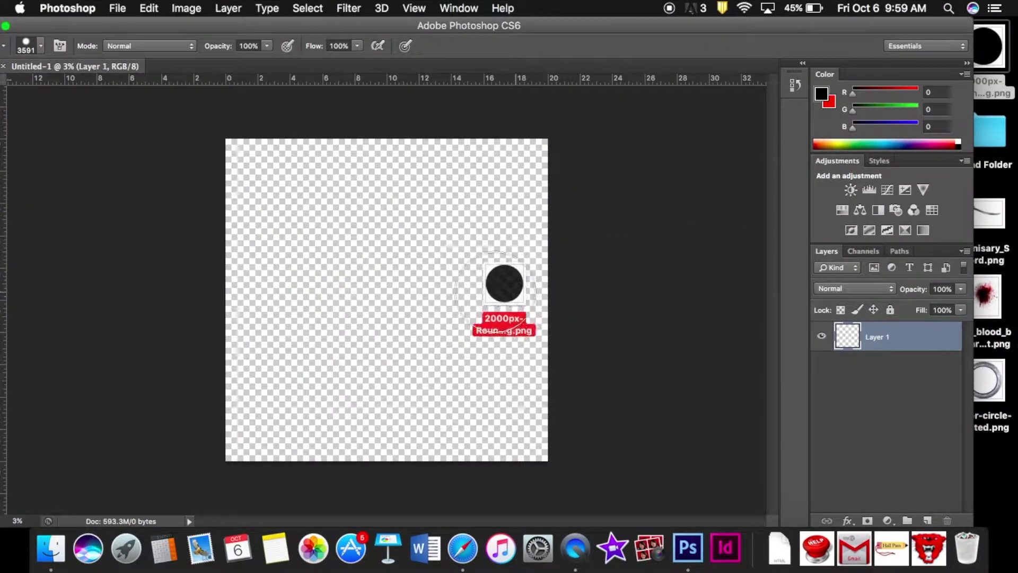
# Step: Place the black roundel image to fill the canvas, then drop the silver ring image on top
pyautogui.moveTo(988, 57); pyautogui.dragTo(463, 291)
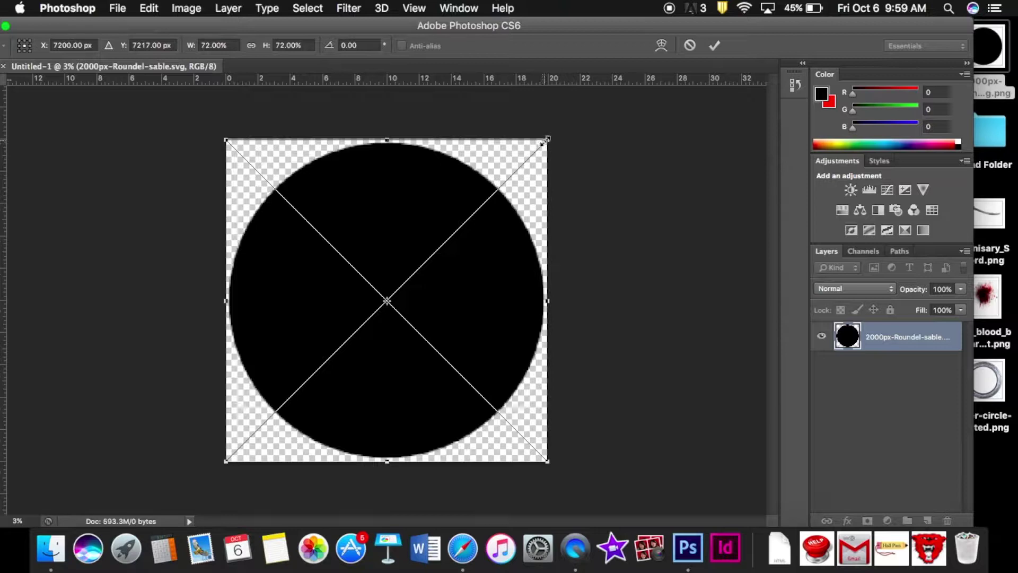
pyautogui.moveTo(543, 142); pyautogui.dragTo(545, 135)
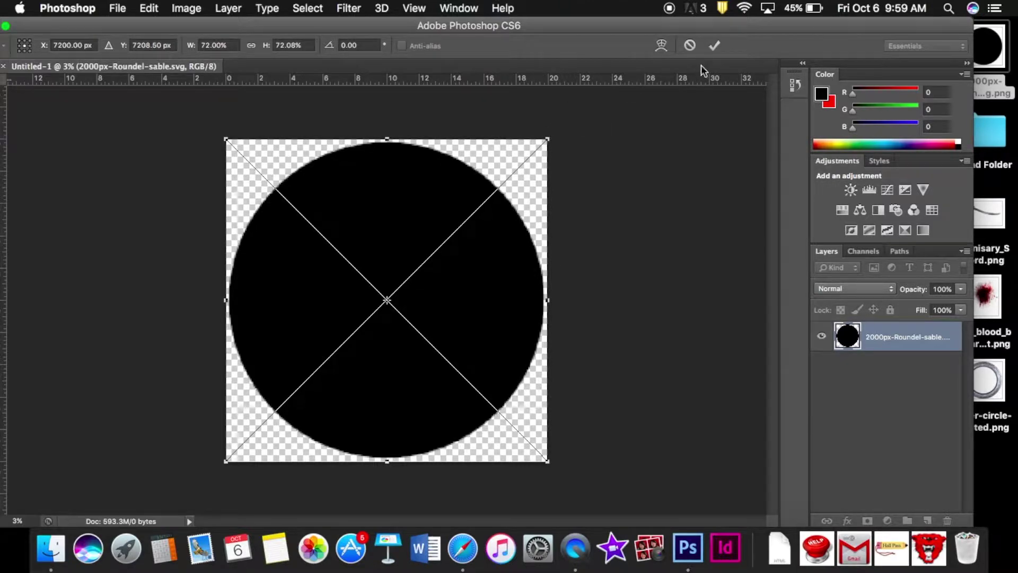
pyautogui.click(715, 49)
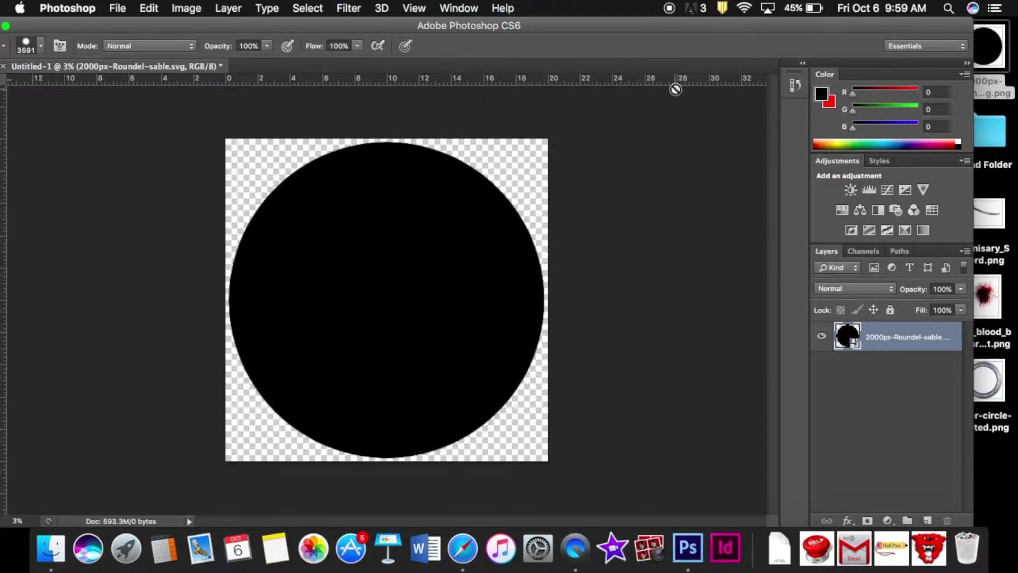
pyautogui.hotkey('ctrl', 'z')
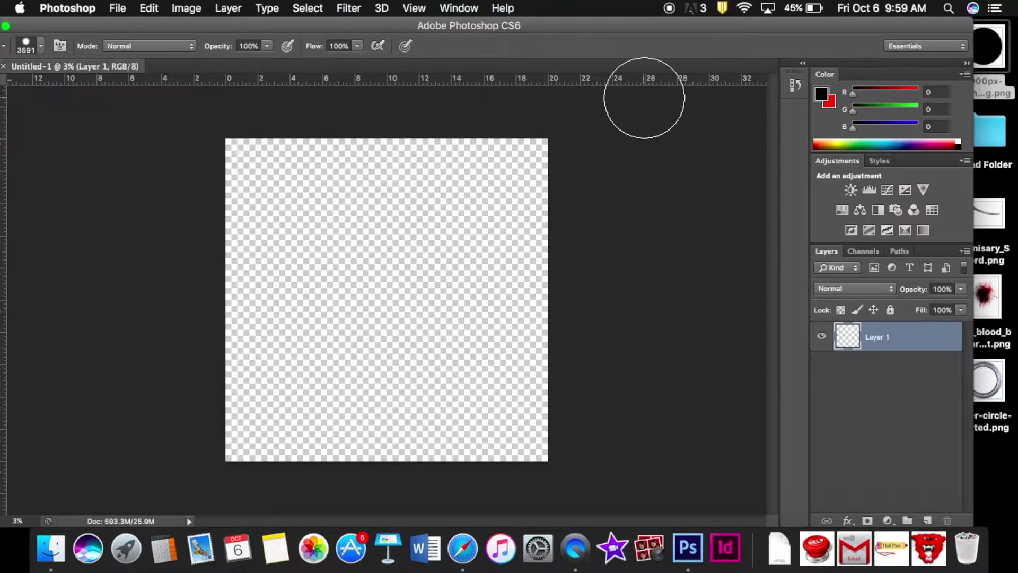
pyautogui.moveTo(989, 47)
pyautogui.mouseDown()
pyautogui.moveTo(347, 293)
pyautogui.moveTo(383, 295)
pyautogui.mouseUp()
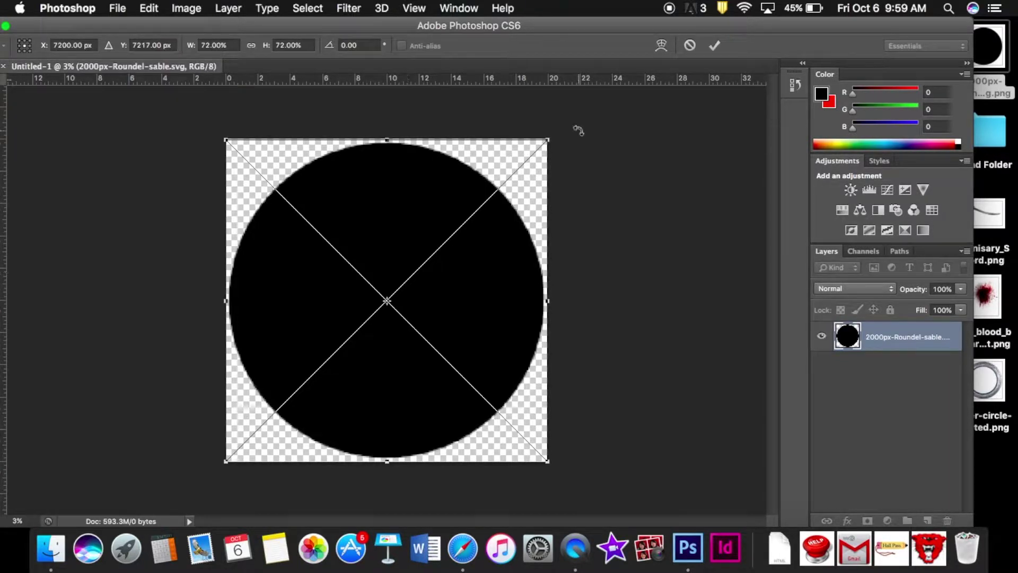
pyautogui.click(714, 45)
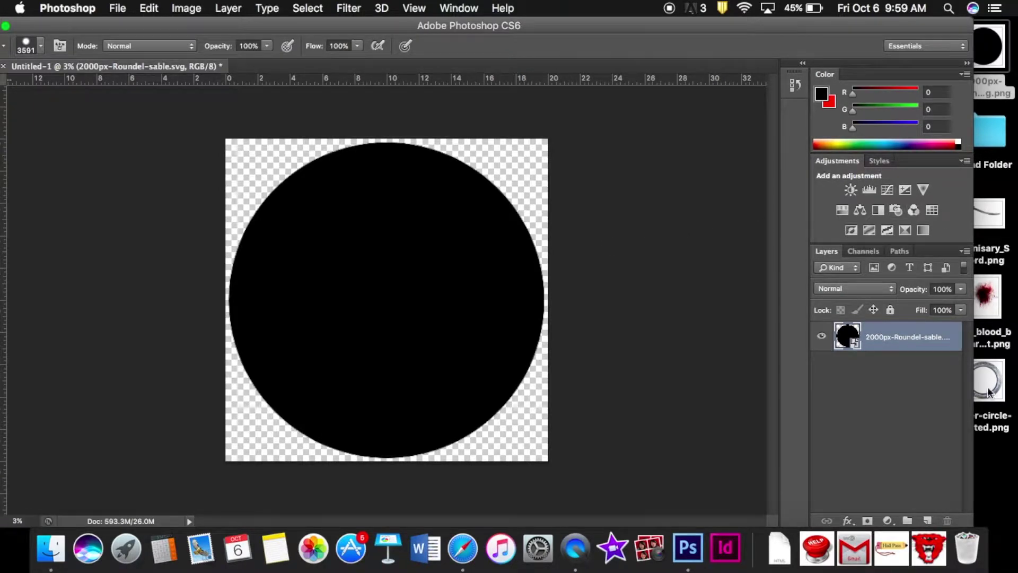
pyautogui.moveTo(990, 387); pyautogui.dragTo(439, 325)
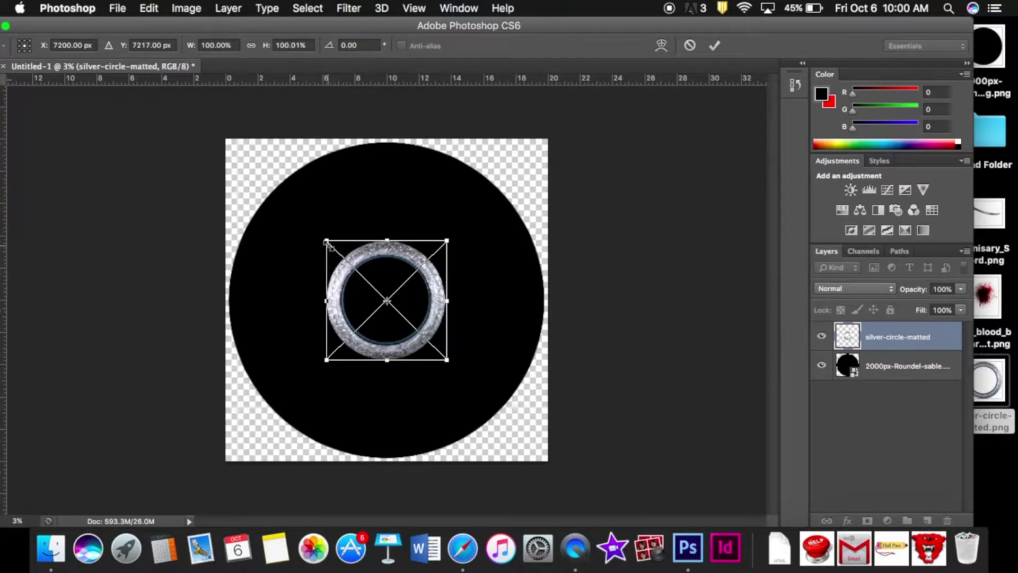
# Step: Scale the silver ring up to roughly cover the black roundel's edge
pyautogui.moveTo(327, 243); pyautogui.dragTo(196, 179)
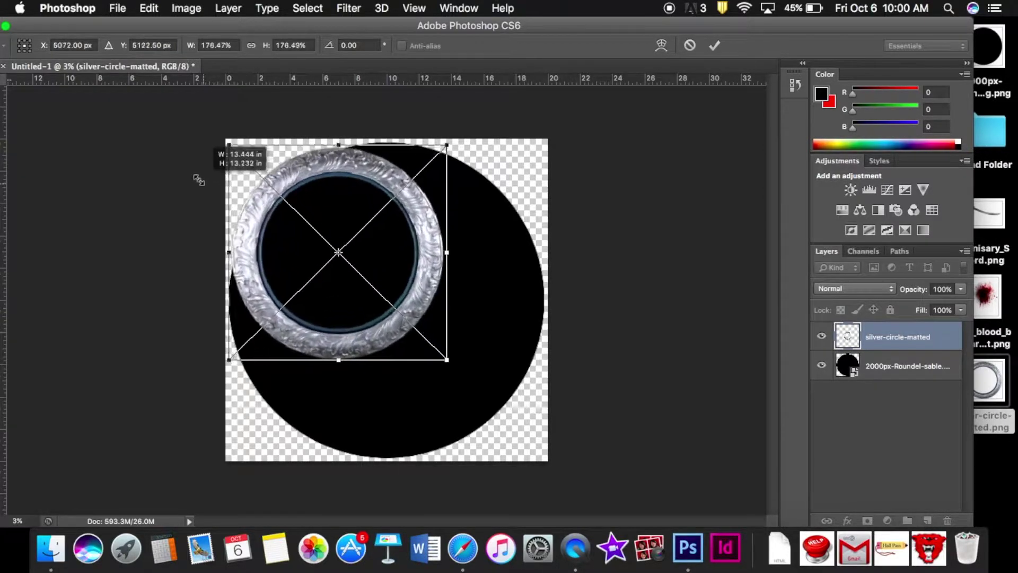
pyautogui.moveTo(196, 179); pyautogui.dragTo(199, 179)
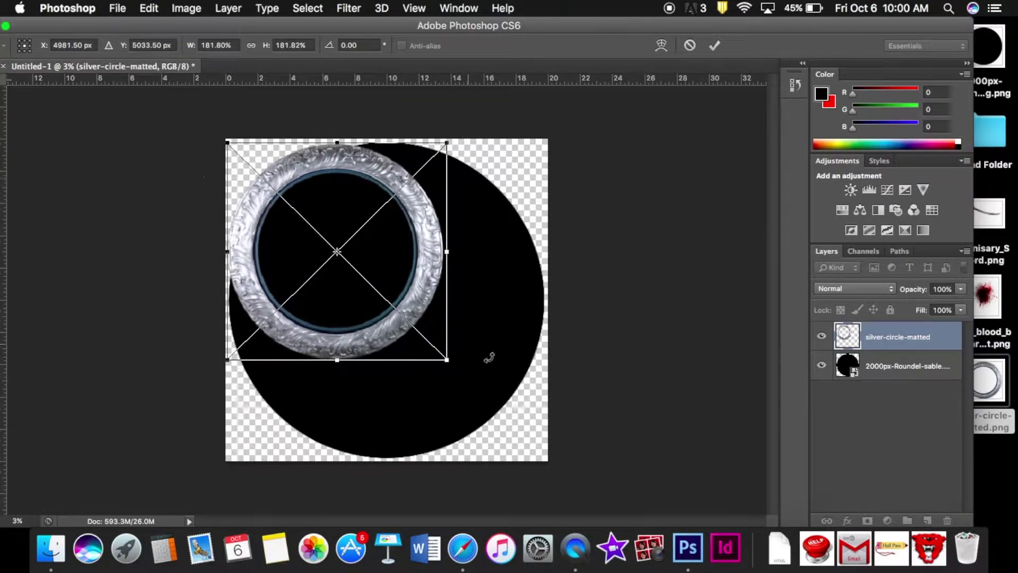
pyautogui.moveTo(447, 360); pyautogui.dragTo(559, 448)
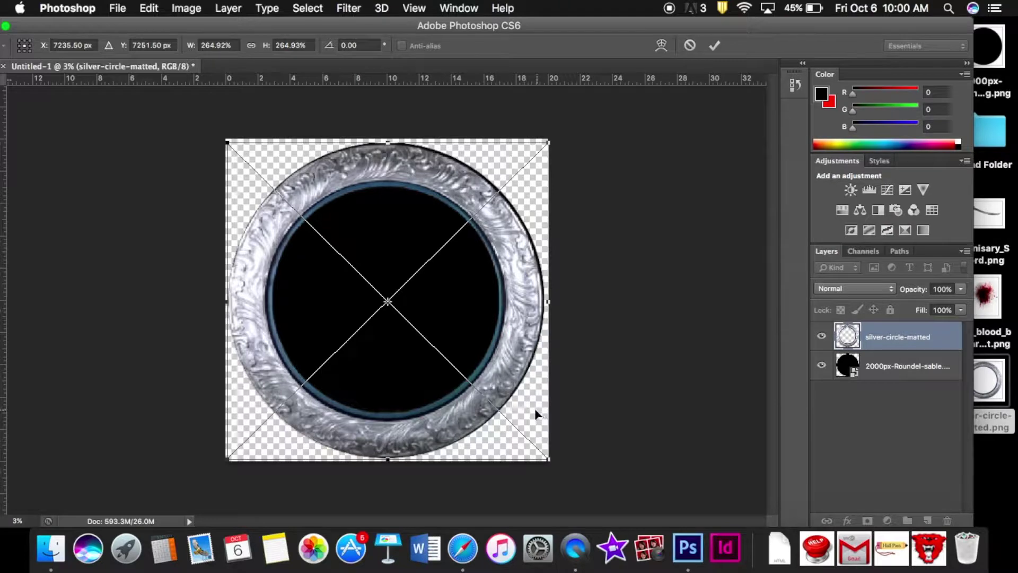
pyautogui.moveTo(535, 414); pyautogui.dragTo(533, 413)
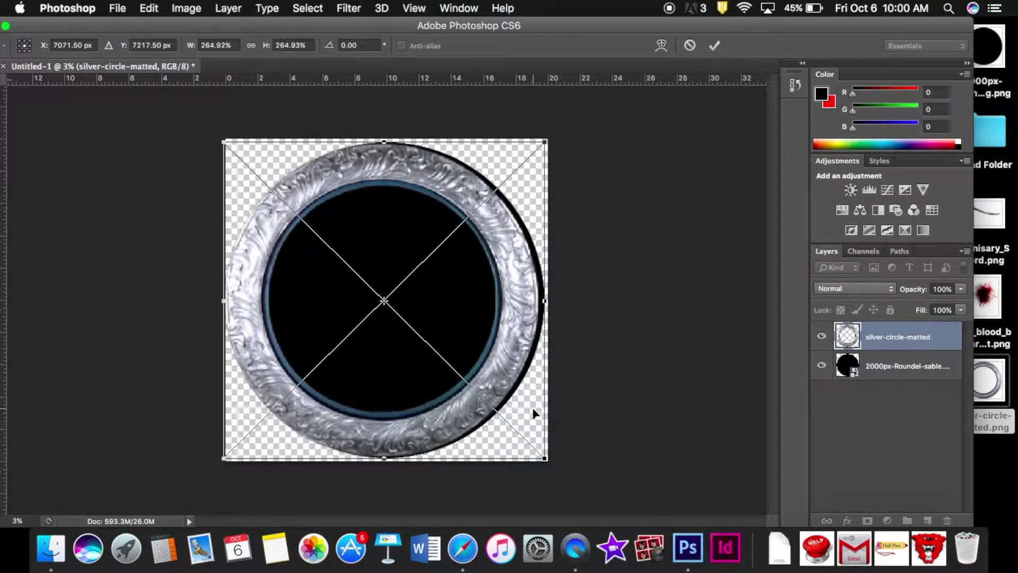
pyautogui.moveTo(533, 408); pyautogui.dragTo(532, 412)
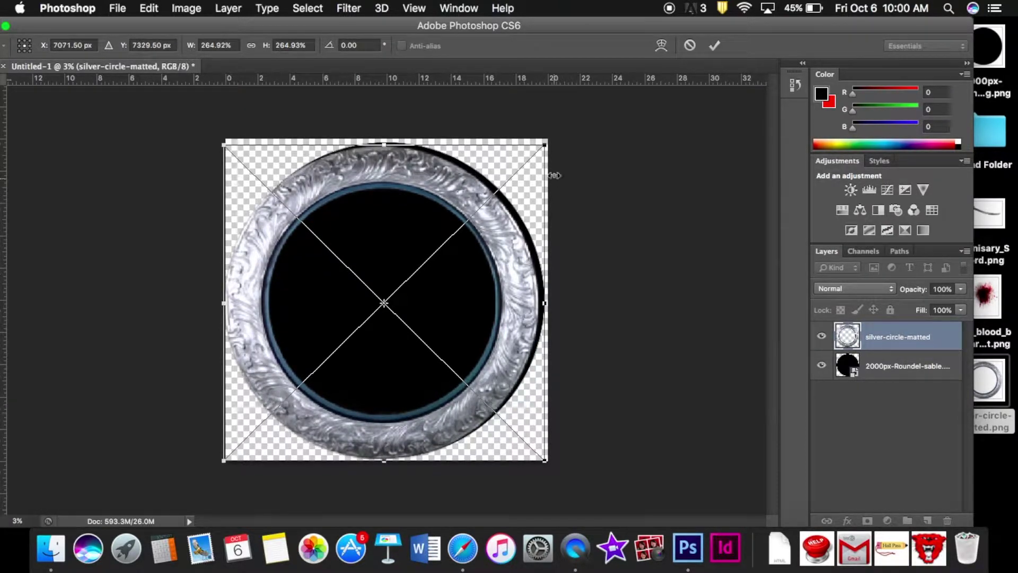
pyautogui.moveTo(542, 144); pyautogui.dragTo(553, 137)
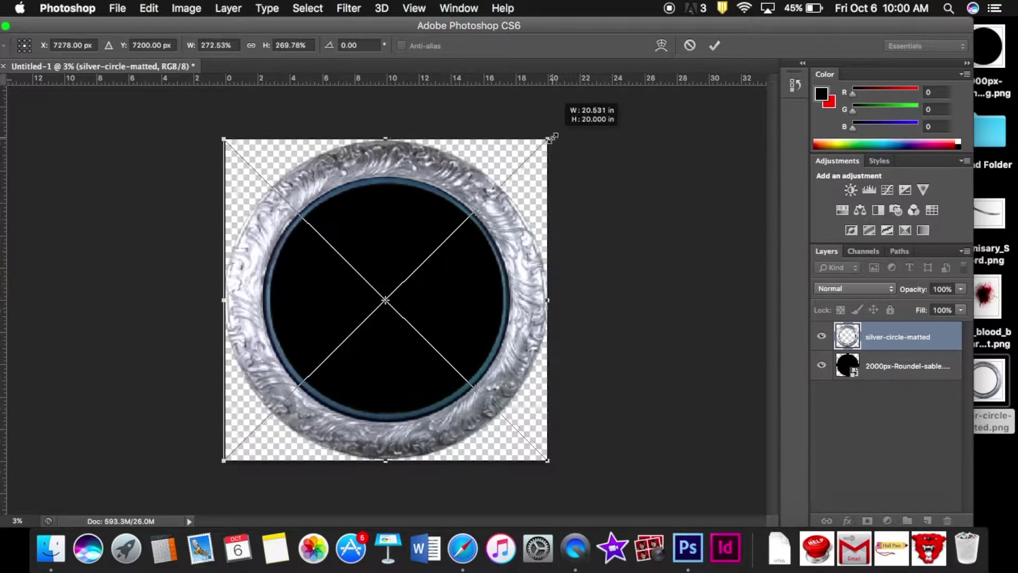
pyautogui.moveTo(552, 138); pyautogui.dragTo(555, 136)
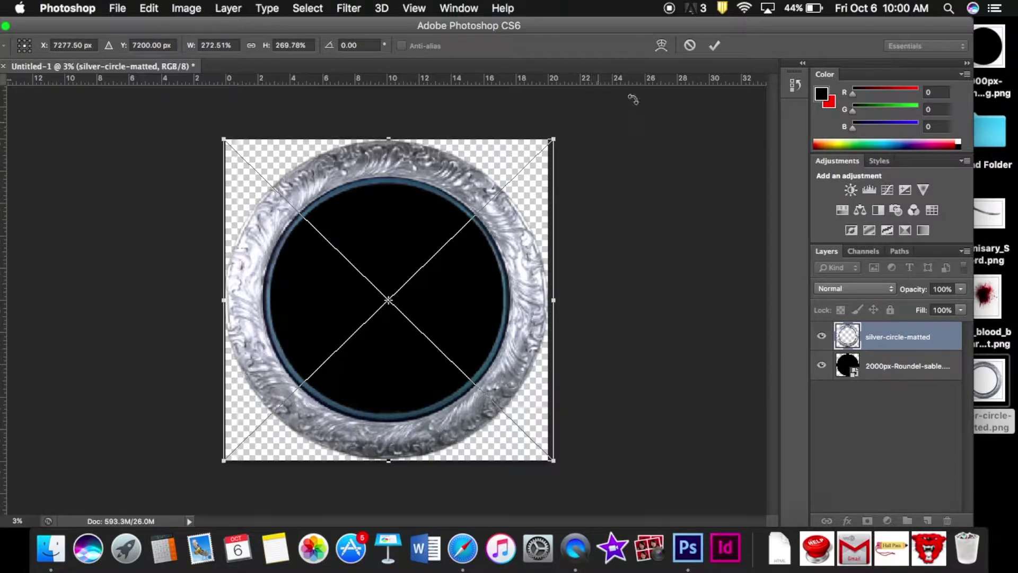
pyautogui.click(714, 45)
# Step: Re-transform the ring, stretching its left and right sides and centring it over the roundel
pyautogui.press('super+t')
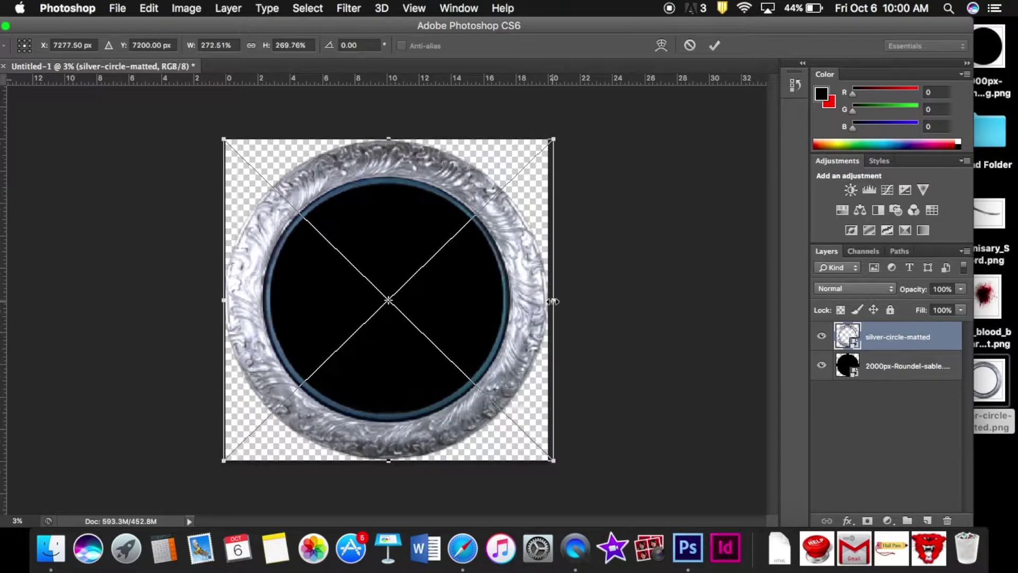
pyautogui.moveTo(550, 299); pyautogui.dragTo(553, 299)
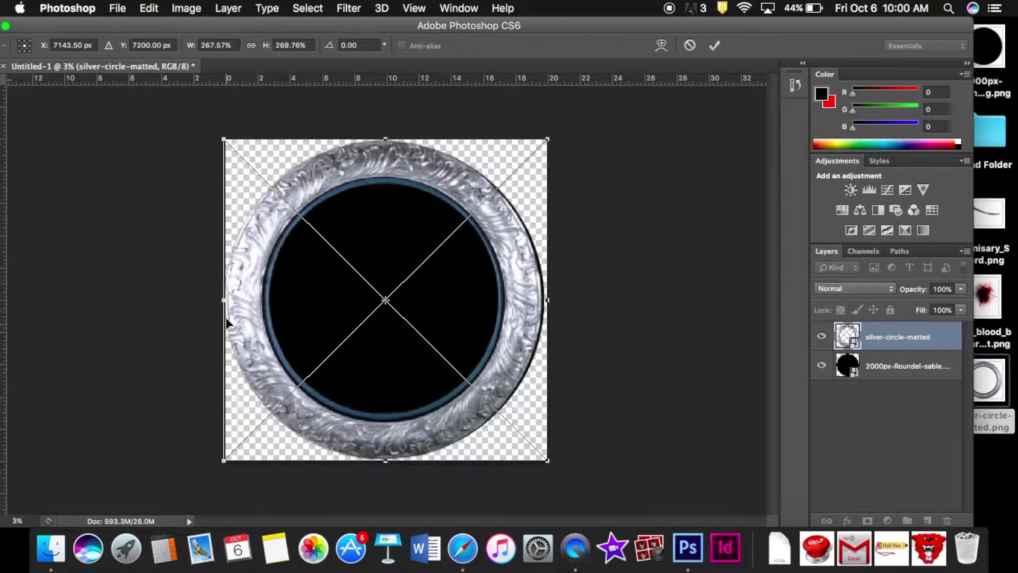
pyautogui.moveTo(219, 300); pyautogui.dragTo(218, 299)
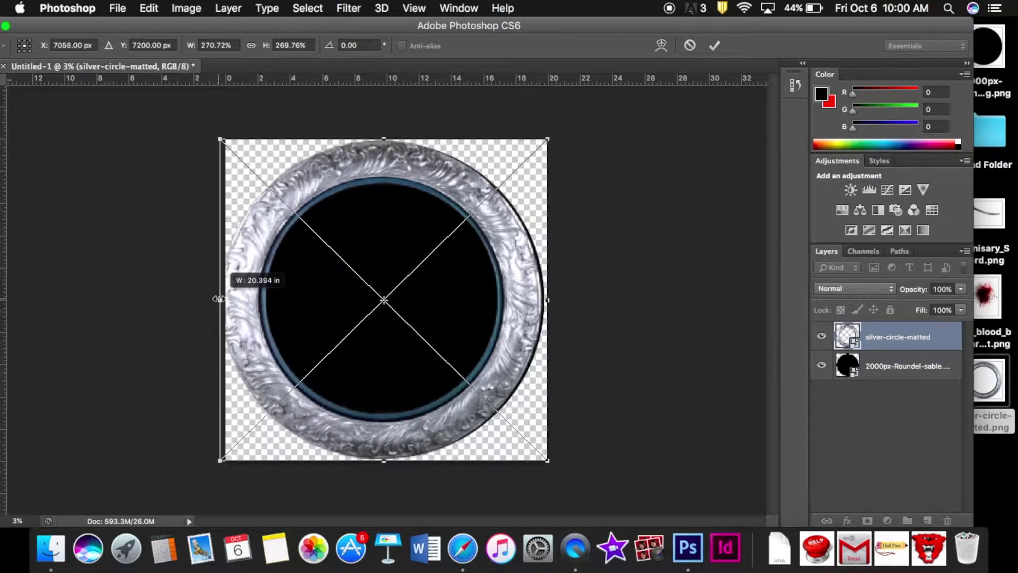
pyautogui.moveTo(218, 299); pyautogui.dragTo(217, 299)
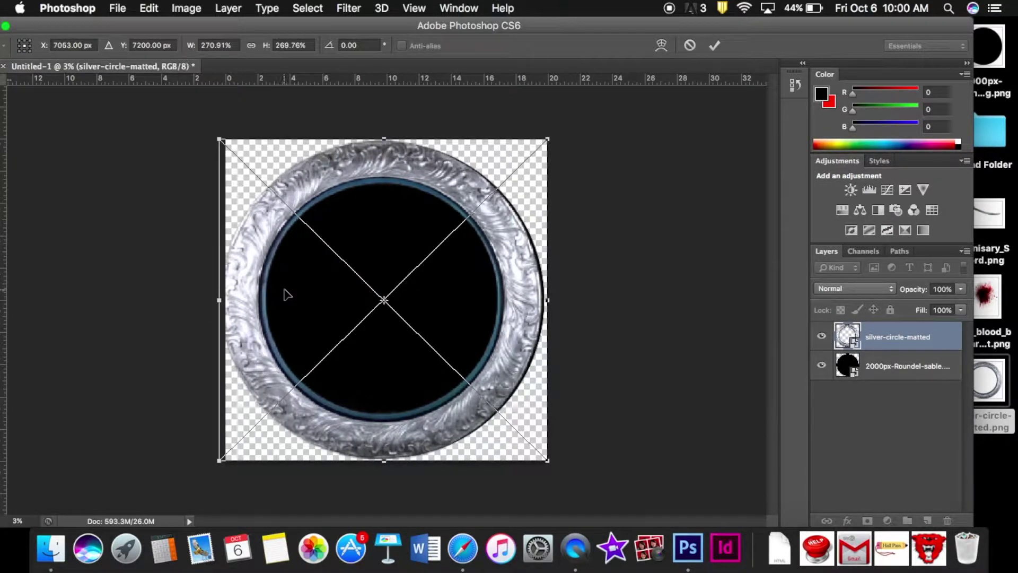
pyautogui.moveTo(284, 289); pyautogui.dragTo(287, 289)
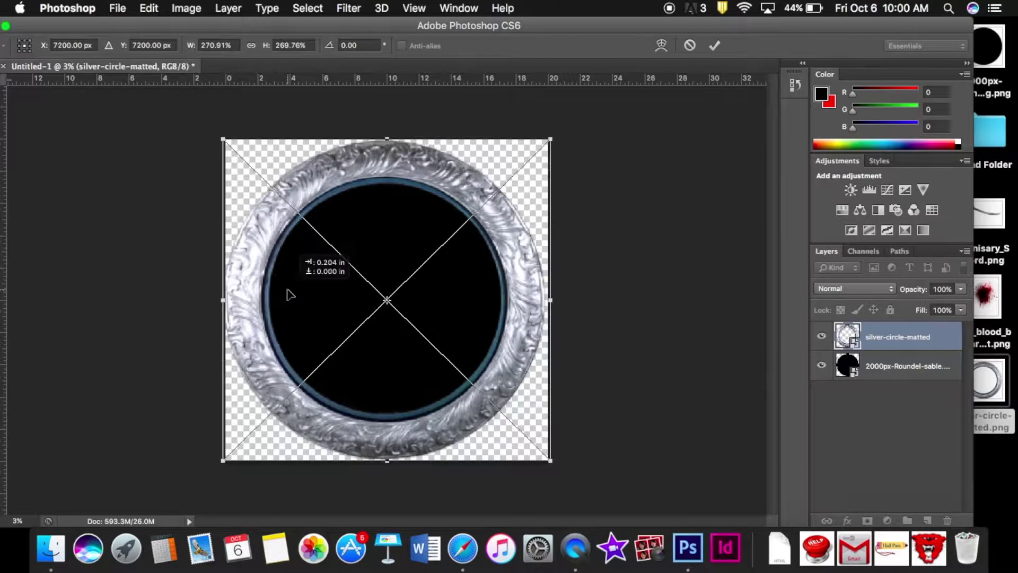
pyautogui.click(714, 47)
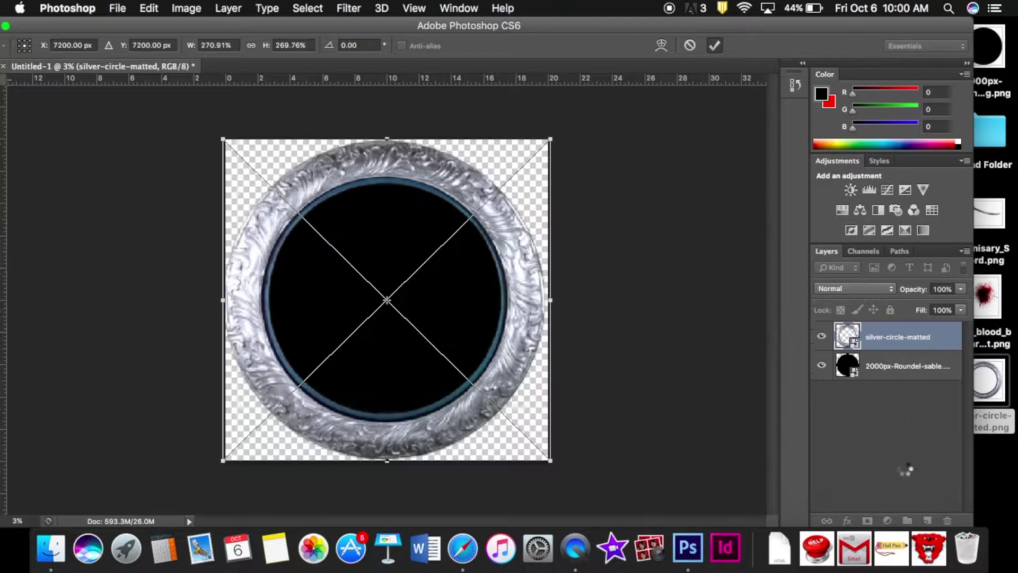
# Step: Add an empty layer and move it beneath the black roundel layer
pyautogui.click(907, 371)
pyautogui.click(927, 521)
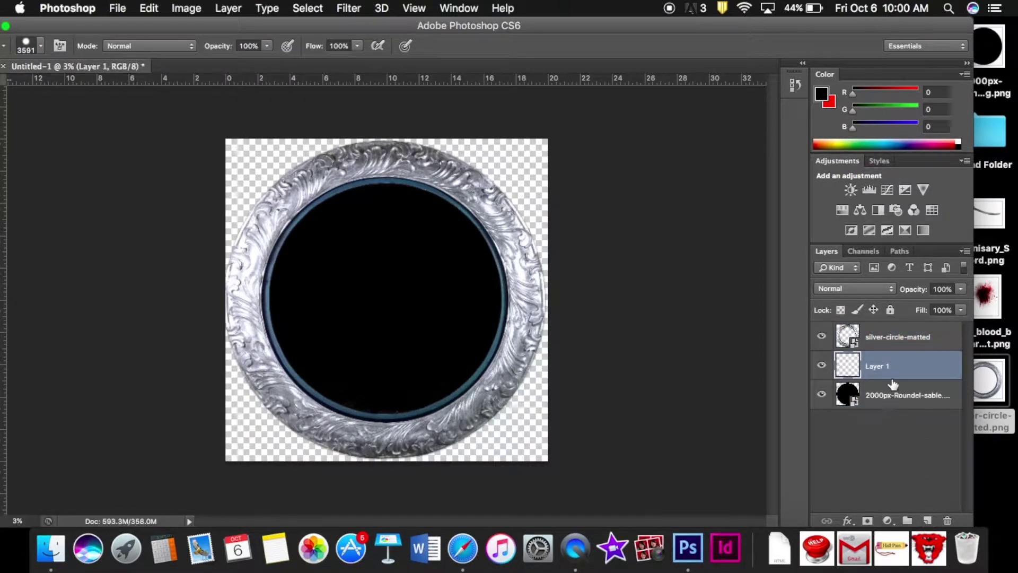
pyautogui.moveTo(893, 371); pyautogui.dragTo(898, 412)
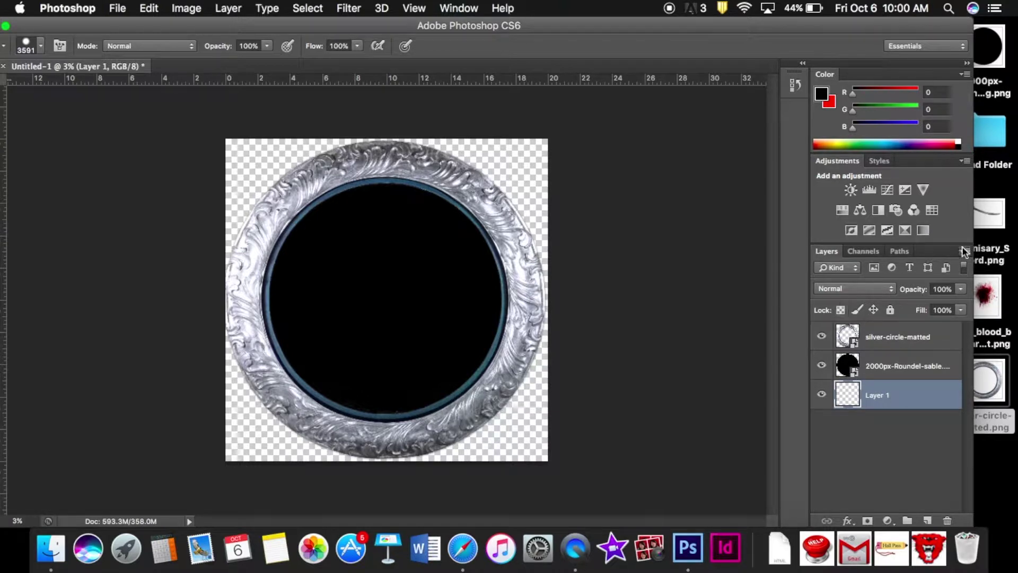
# Step: Cancel a premature sword placement and add another empty layer above the roundel
pyautogui.moveTo(988, 212); pyautogui.dragTo(376, 289)
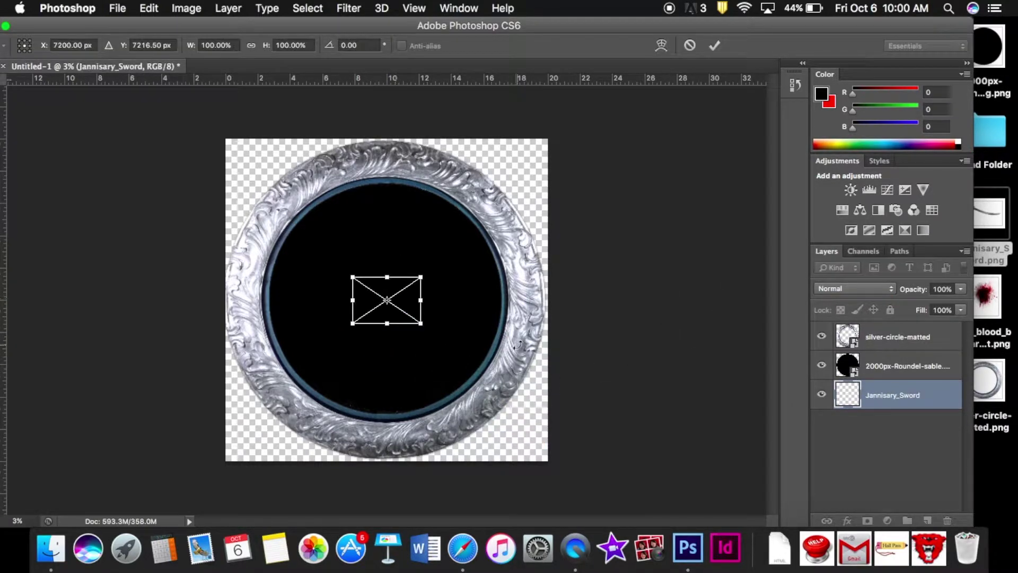
pyautogui.click(689, 45)
pyautogui.click(935, 346)
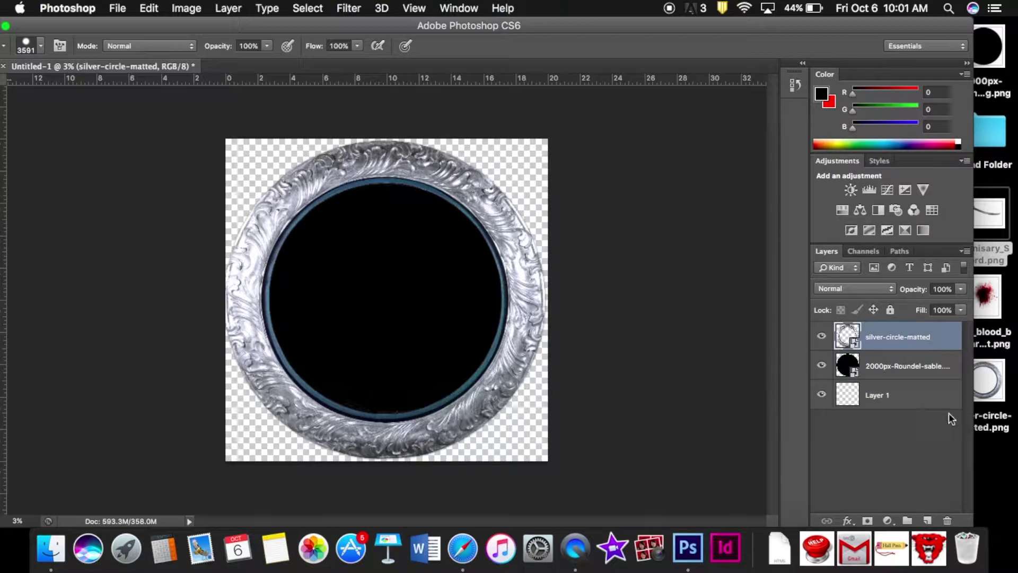
pyautogui.click(921, 367)
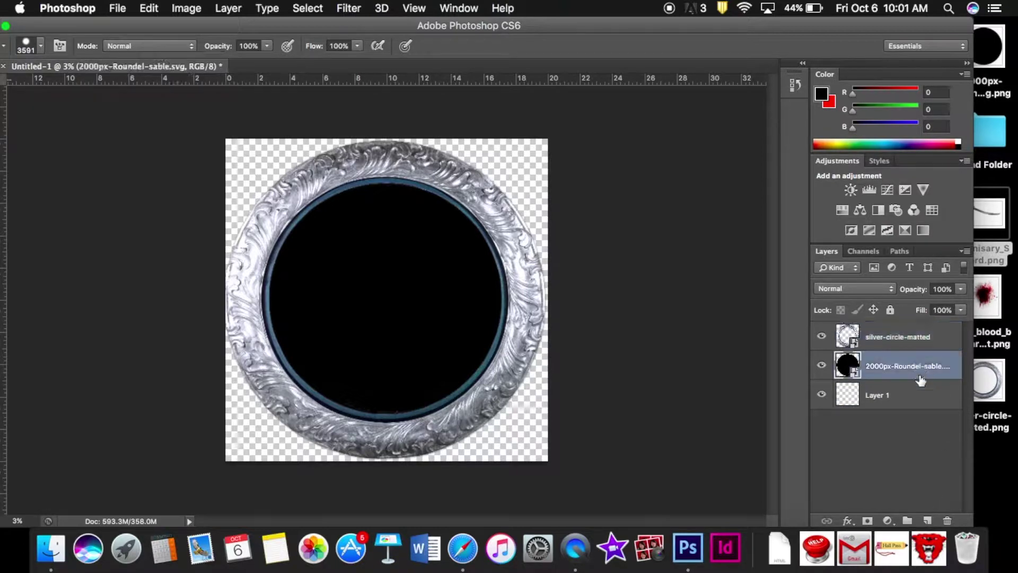
pyautogui.click(928, 522)
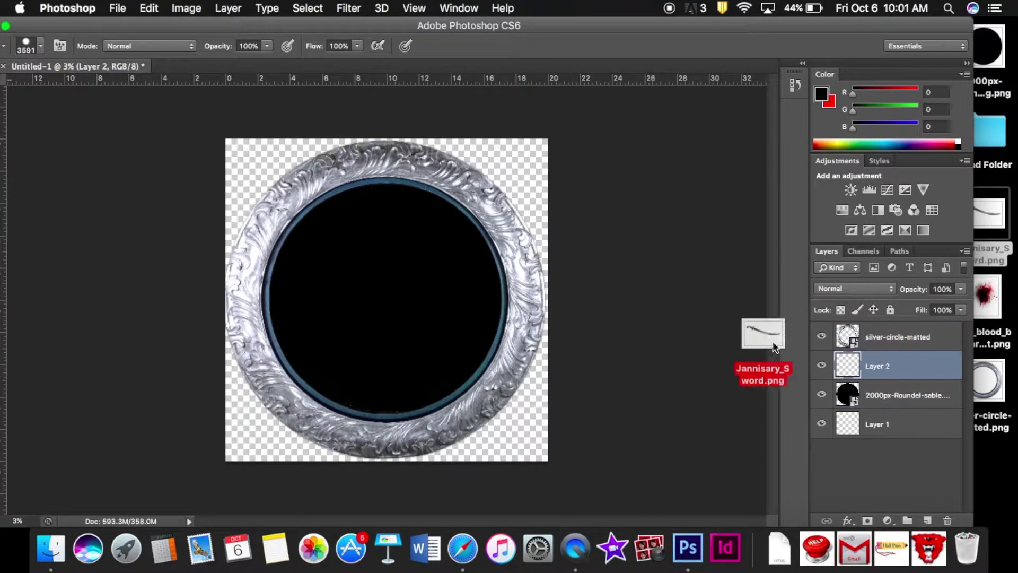
# Step: Place the sword, tilt and enlarge it diagonally across the roundel, then drop in the blood splatter
pyautogui.moveTo(993, 227); pyautogui.dragTo(406, 293)
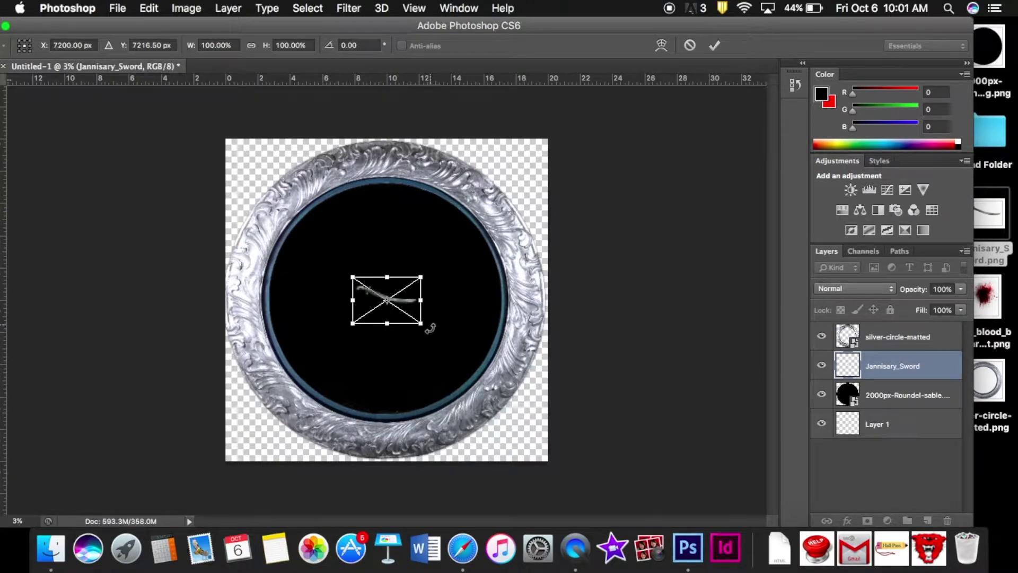
pyautogui.moveTo(431, 325); pyautogui.dragTo(403, 354)
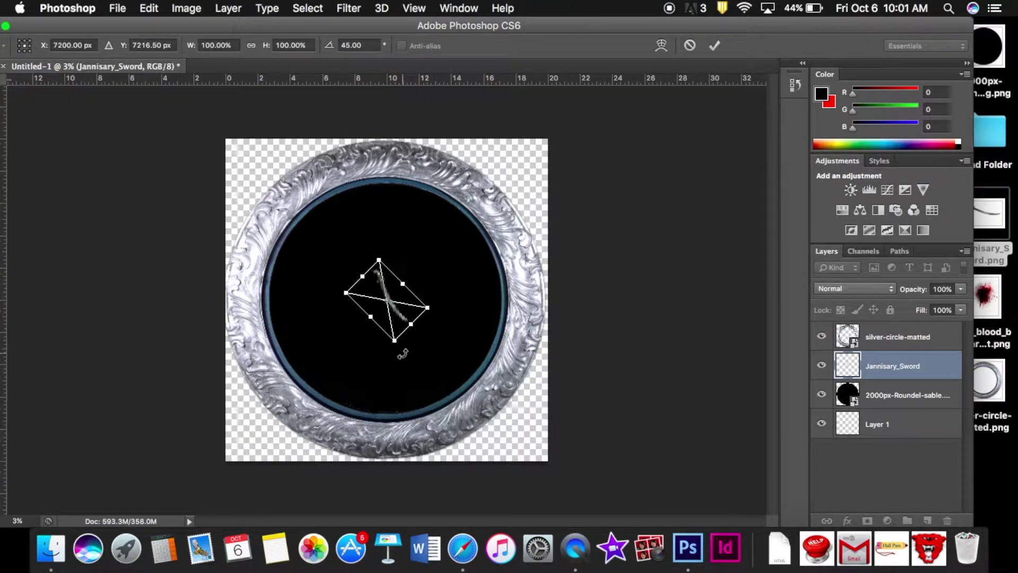
pyautogui.moveTo(406, 352); pyautogui.dragTo(416, 347)
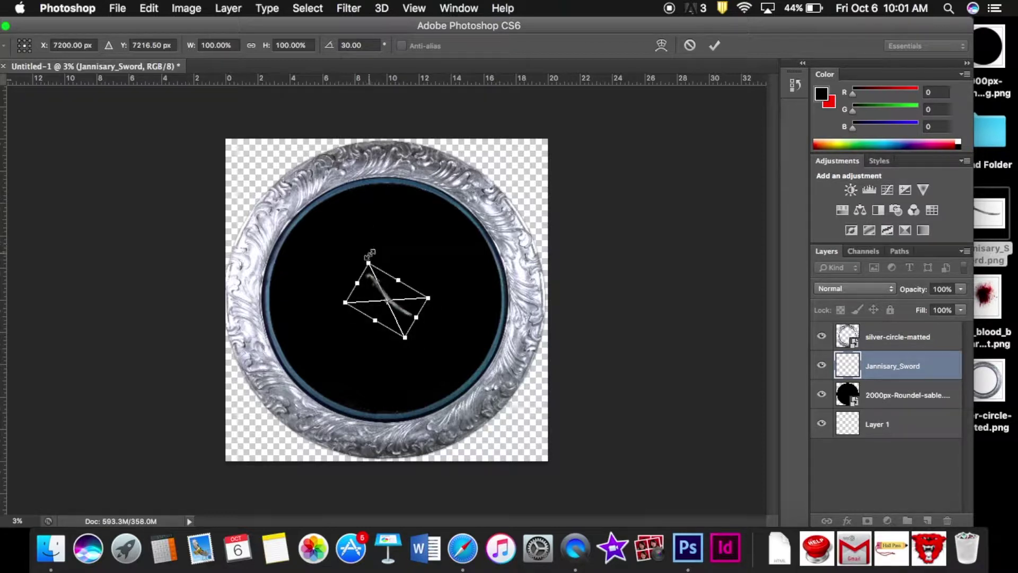
pyautogui.moveTo(368, 263); pyautogui.dragTo(325, 169)
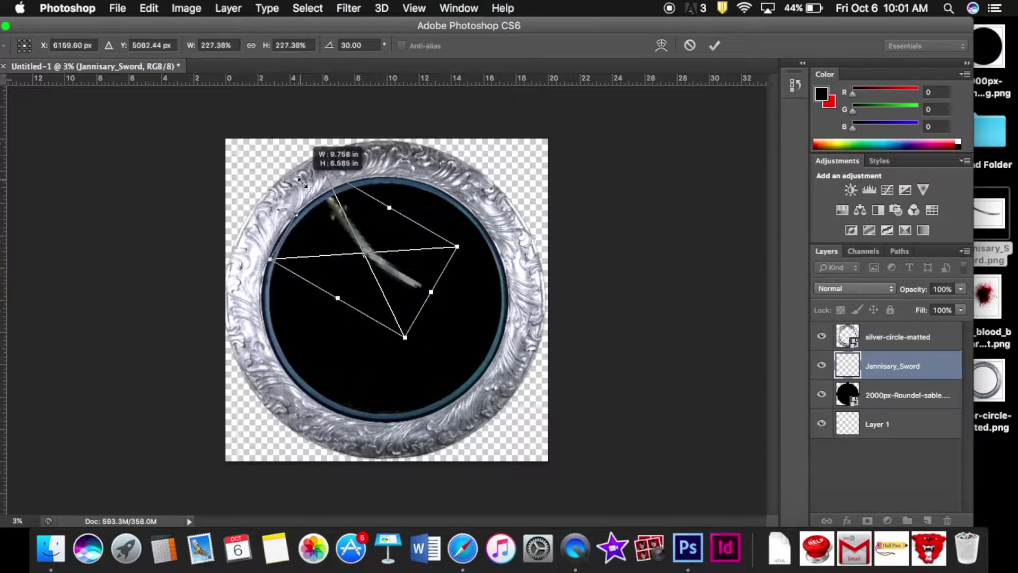
pyautogui.moveTo(404, 338); pyautogui.dragTo(442, 416)
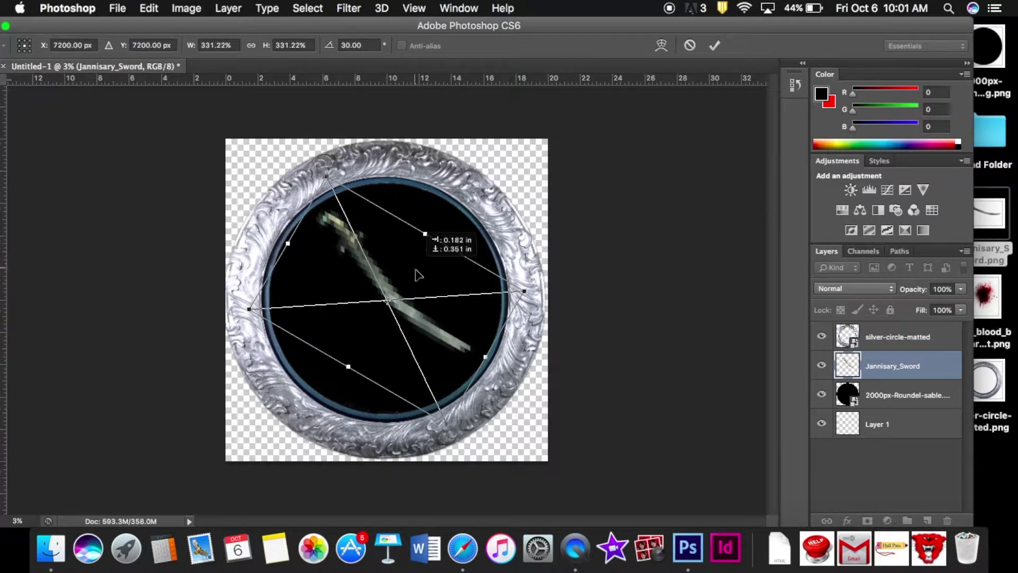
pyautogui.moveTo(414, 268); pyautogui.dragTo(418, 281)
pyautogui.click(714, 45)
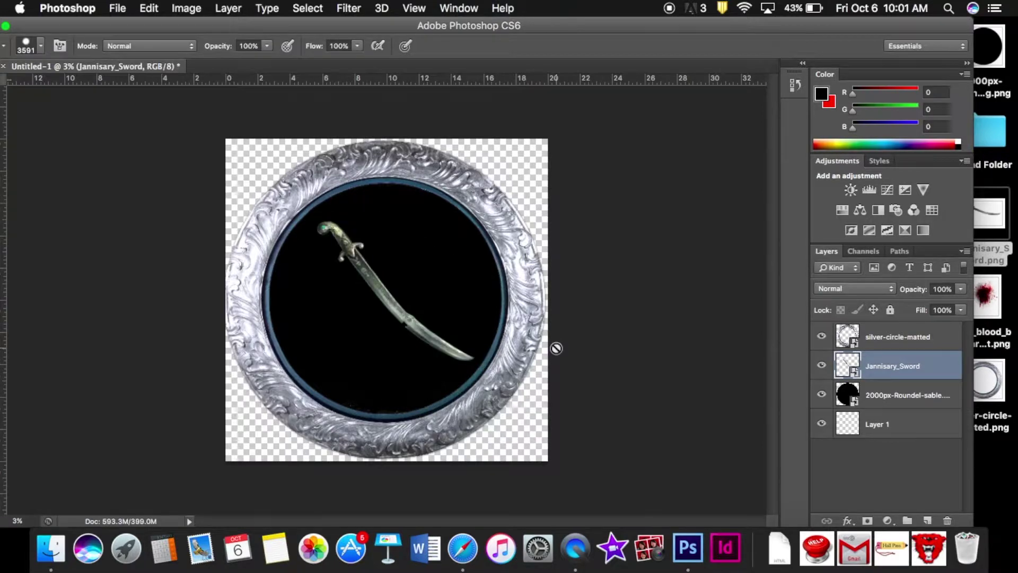
pyautogui.moveTo(987, 304); pyautogui.dragTo(398, 314)
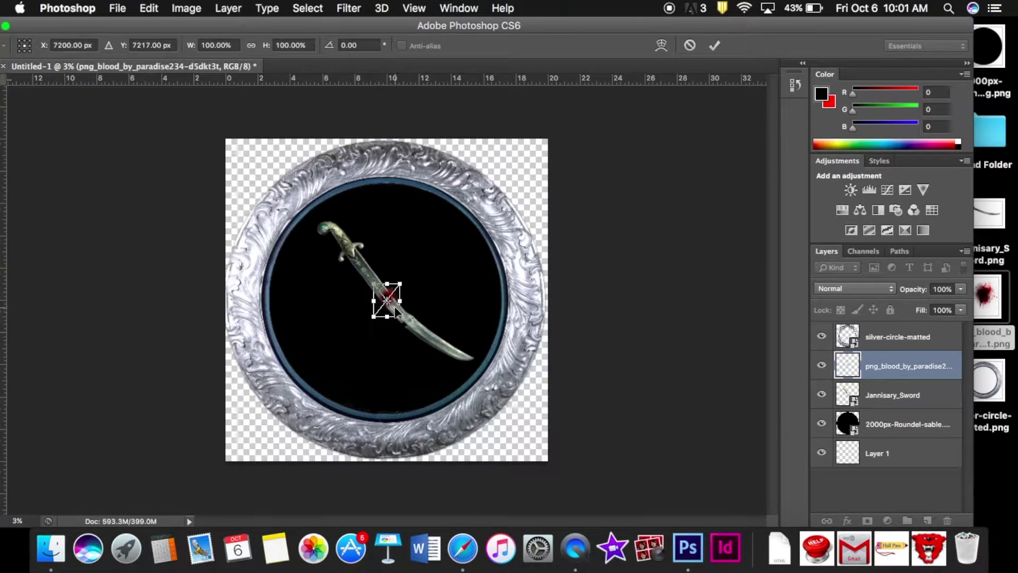
# Step: Zoom in, then scale, rotate and move the blood splatter along the sword blade
pyautogui.press('super+plus')
pyautogui.press('super+plus')
pyautogui.press('super+plus')
pyautogui.press('super+plus')
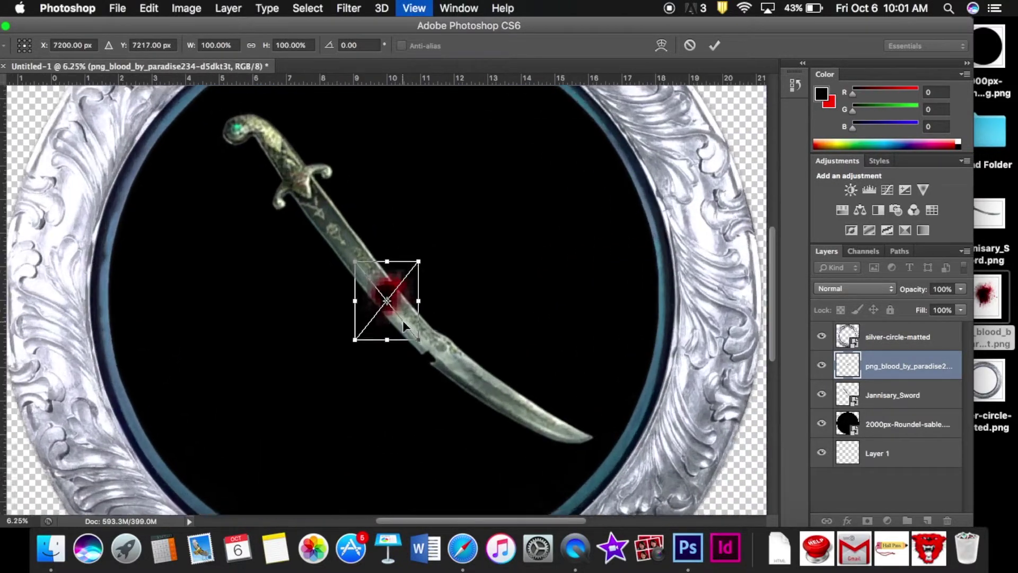
pyautogui.press('super+plus')
pyautogui.moveTo(442, 371); pyautogui.dragTo(540, 461)
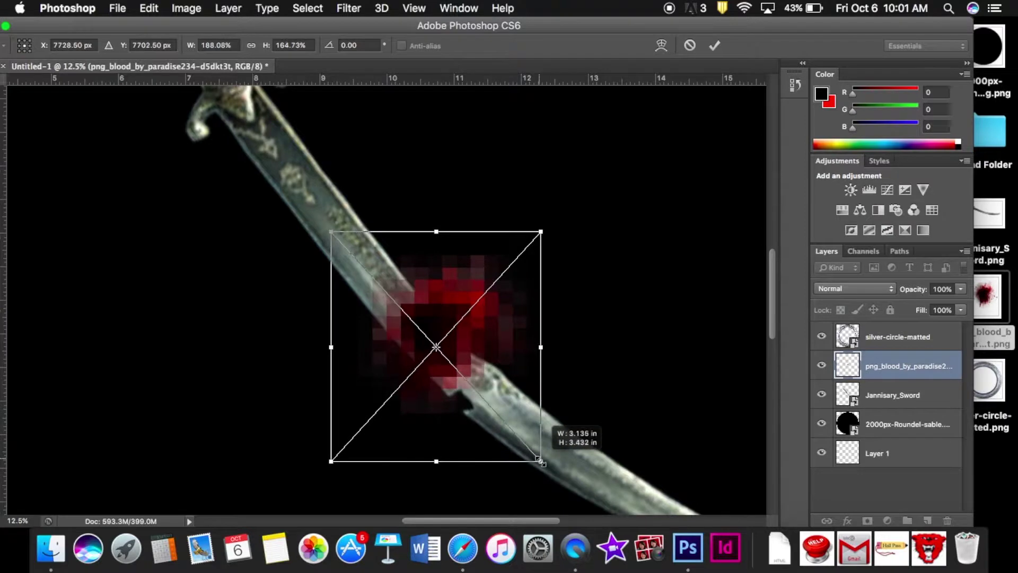
pyautogui.moveTo(563, 208)
pyautogui.mouseDown()
pyautogui.moveTo(682, 359)
pyautogui.moveTo(697, 453)
pyautogui.moveTo(684, 477)
pyautogui.moveTo(660, 445)
pyautogui.mouseUp()
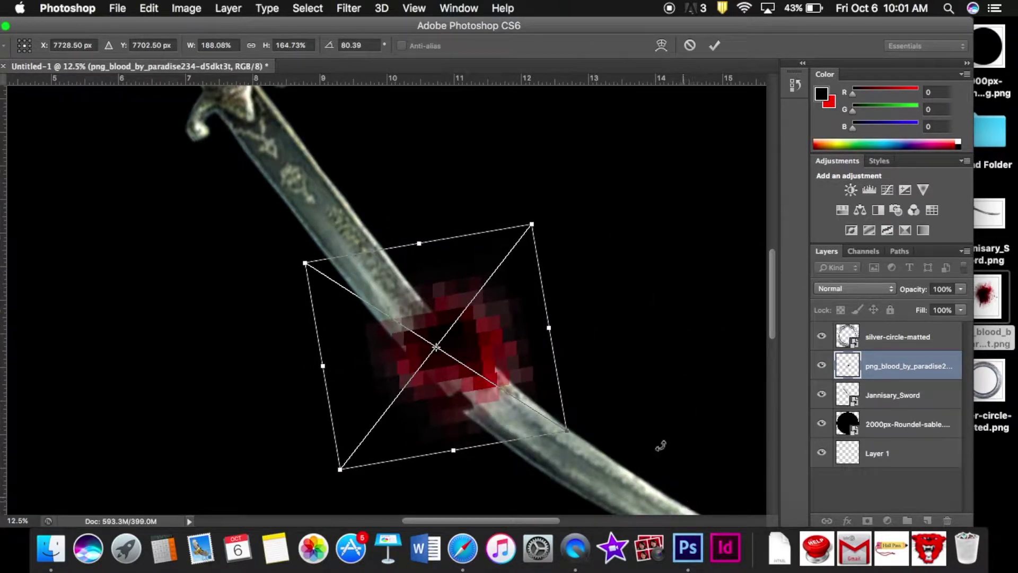
pyautogui.moveTo(417, 244)
pyautogui.mouseDown()
pyautogui.moveTo(400, 200)
pyautogui.moveTo(401, 210)
pyautogui.mouseUp()
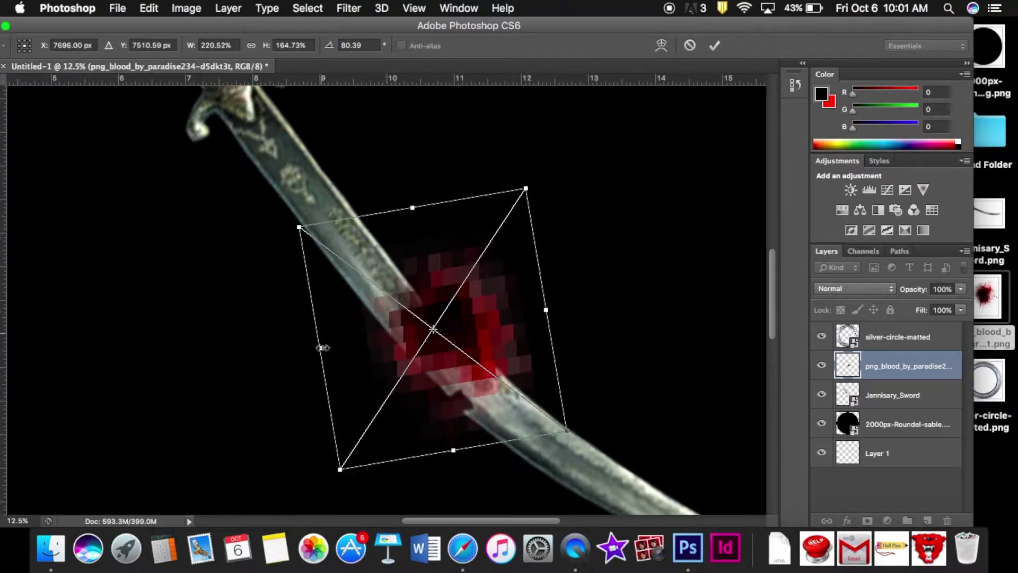
pyautogui.moveTo(318, 350)
pyautogui.mouseDown()
pyautogui.moveTo(373, 328)
pyautogui.moveTo(396, 332)
pyautogui.mouseUp()
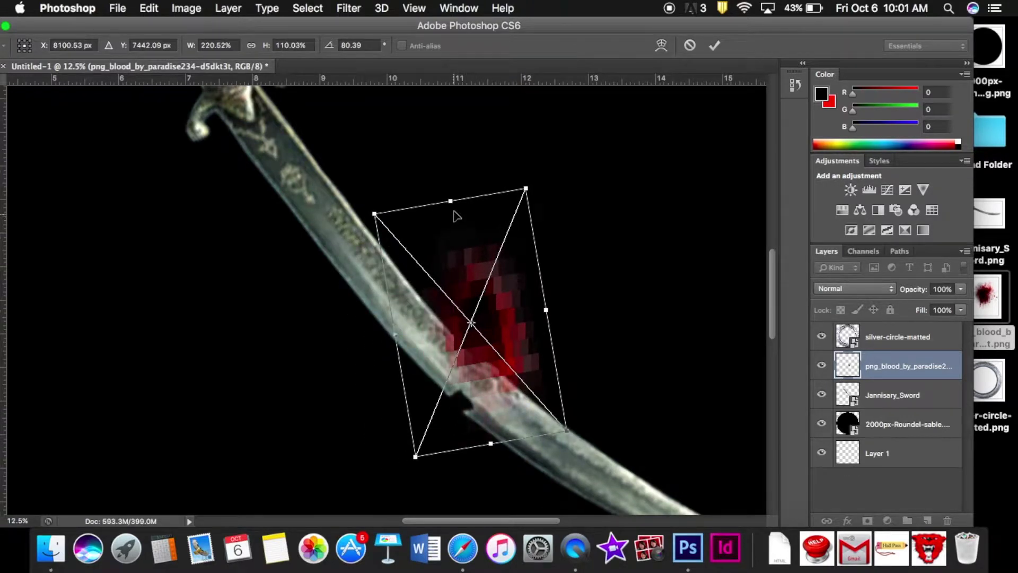
pyautogui.moveTo(450, 200); pyautogui.dragTo(449, 190)
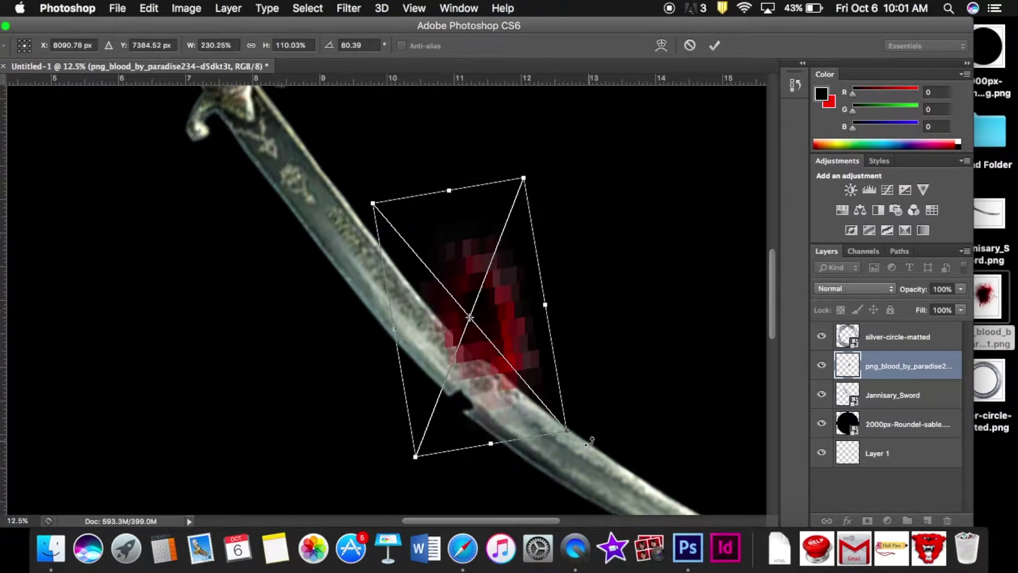
pyautogui.moveTo(590, 441); pyautogui.dragTo(614, 388)
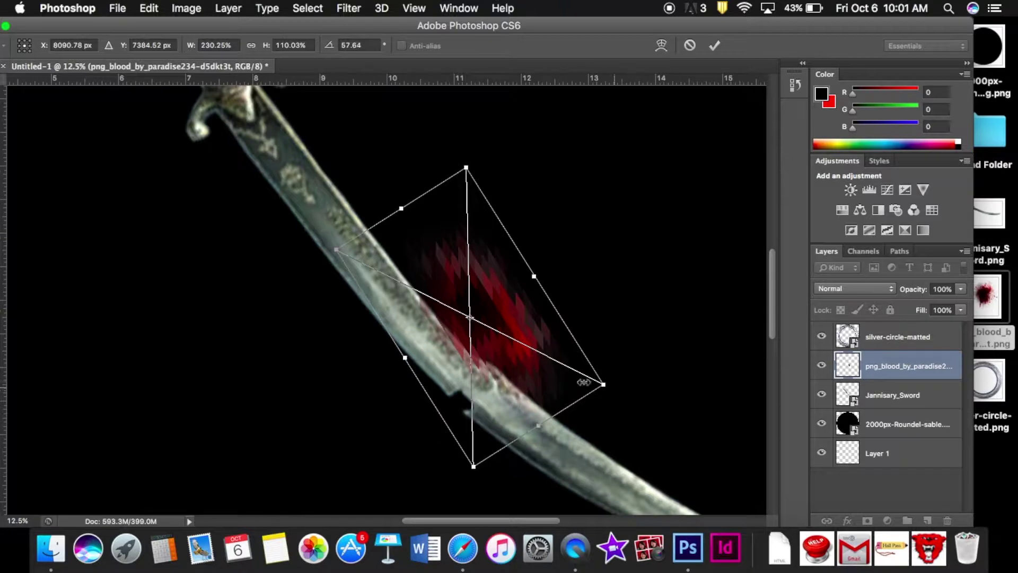
pyautogui.moveTo(524, 327); pyautogui.dragTo(467, 341)
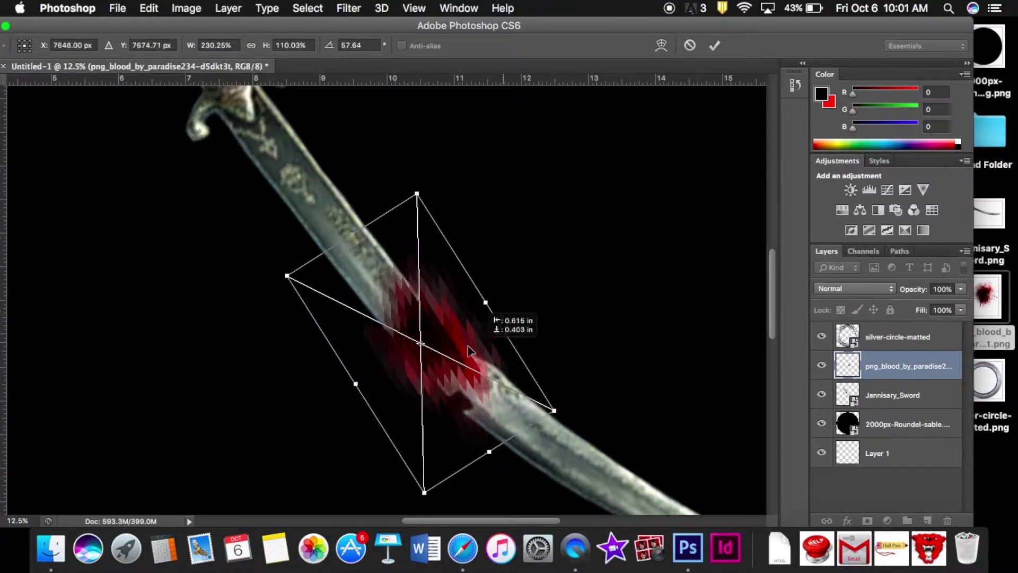
pyautogui.click(714, 46)
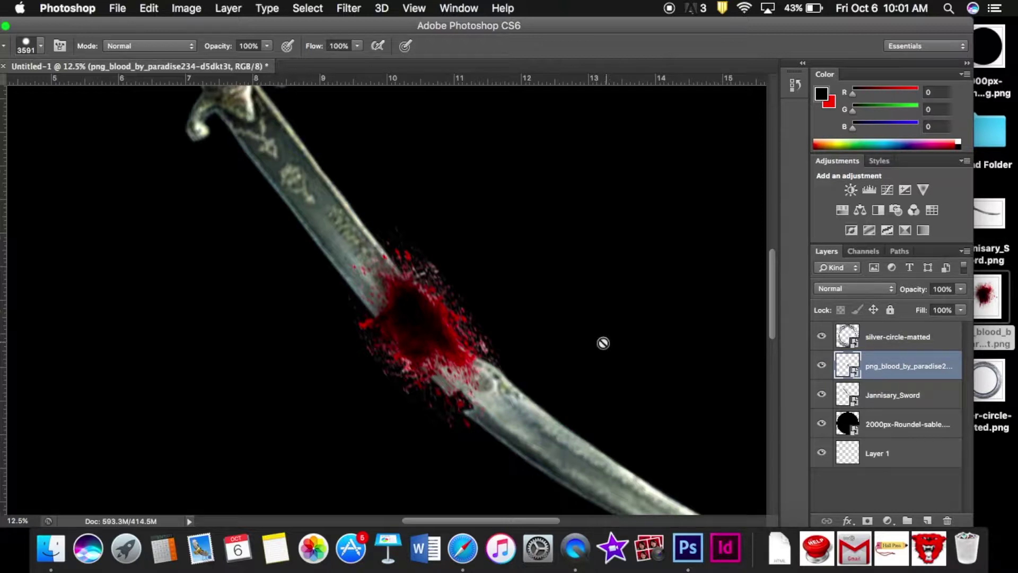
pyautogui.rightClick(912, 371)
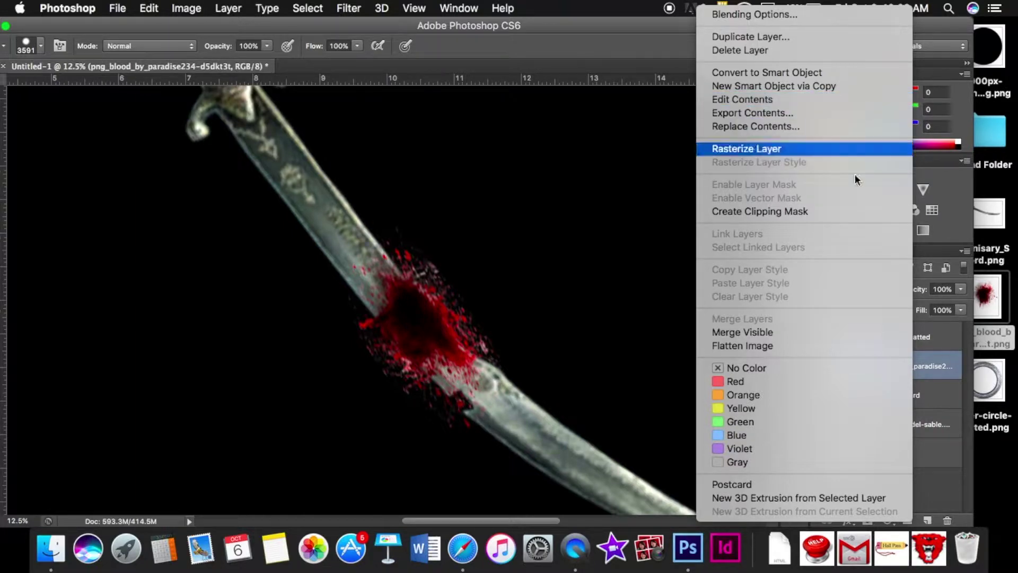
pyautogui.click(961, 240)
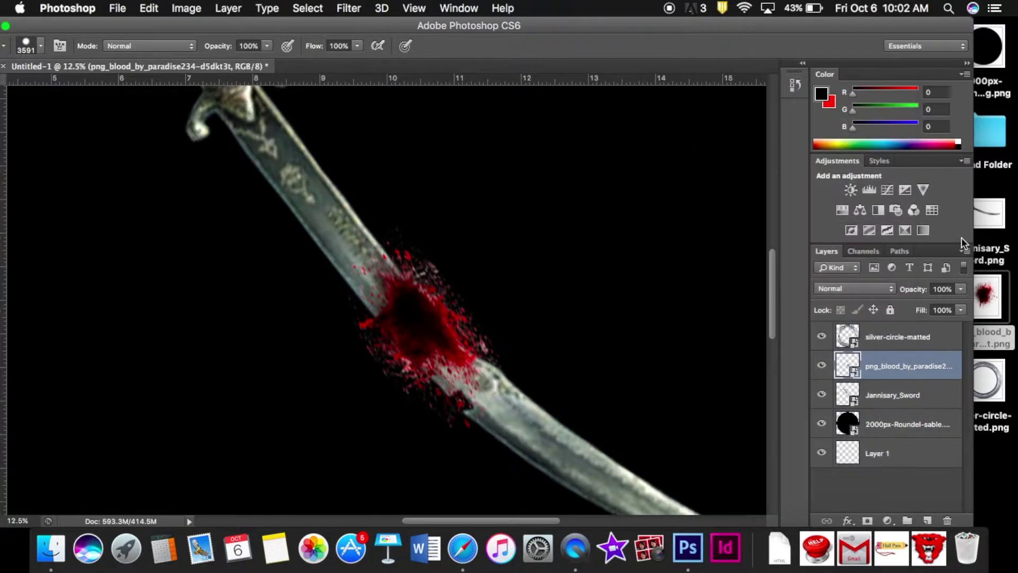
# Step: Add a layer mask to the blood layer and pick a soft round brush of about 52 px
pyautogui.click(865, 521)
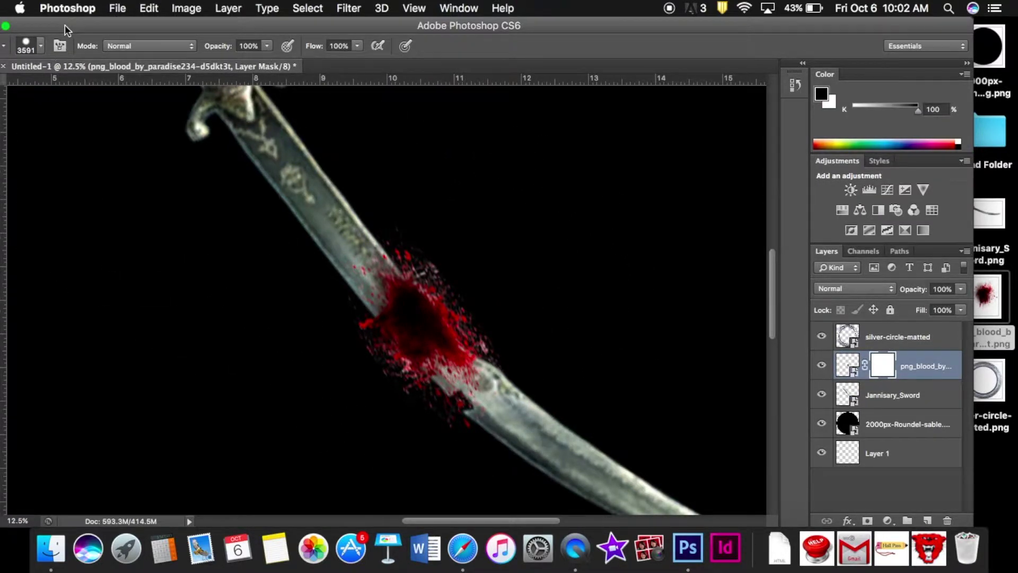
pyautogui.moveTo(65, 25); pyautogui.dragTo(101, 23)
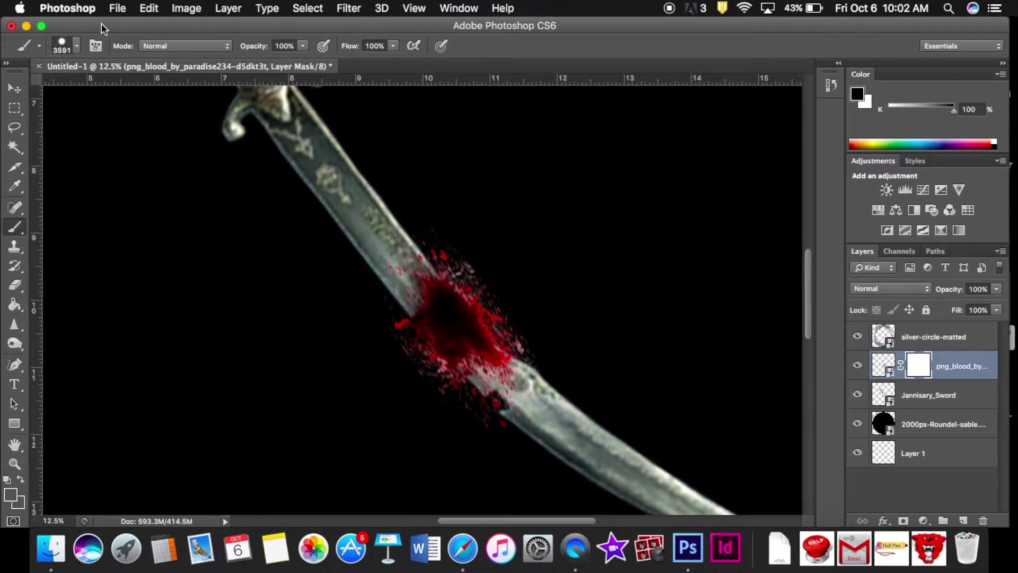
pyautogui.click(77, 49)
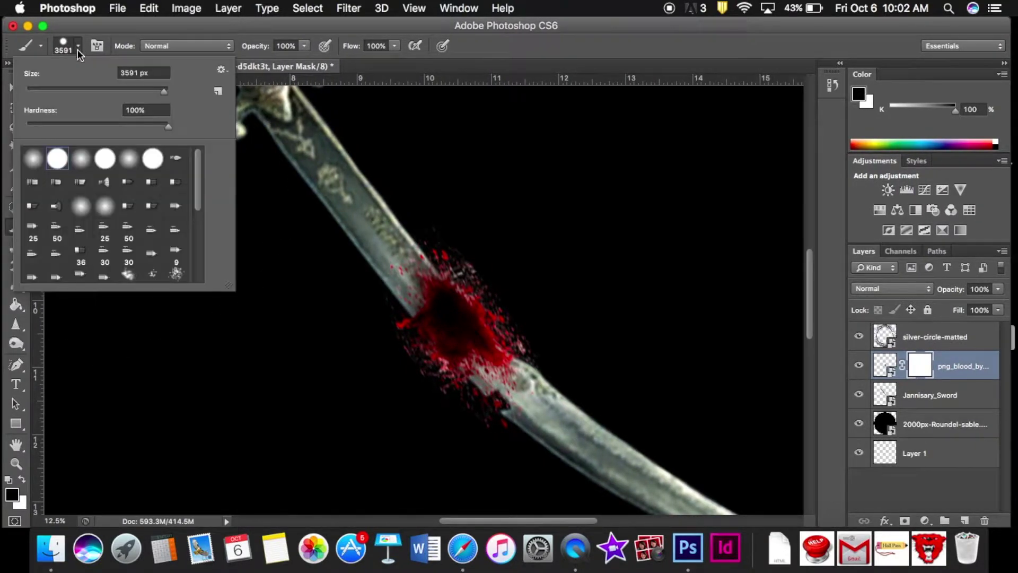
pyautogui.click(80, 158)
pyautogui.moveTo(163, 91); pyautogui.dragTo(68, 94)
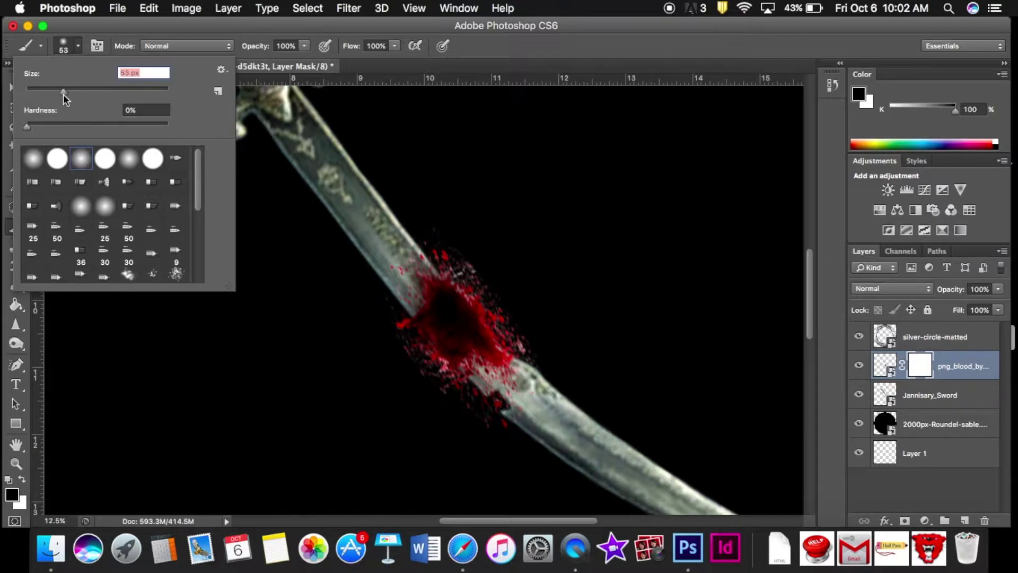
pyautogui.click(77, 47)
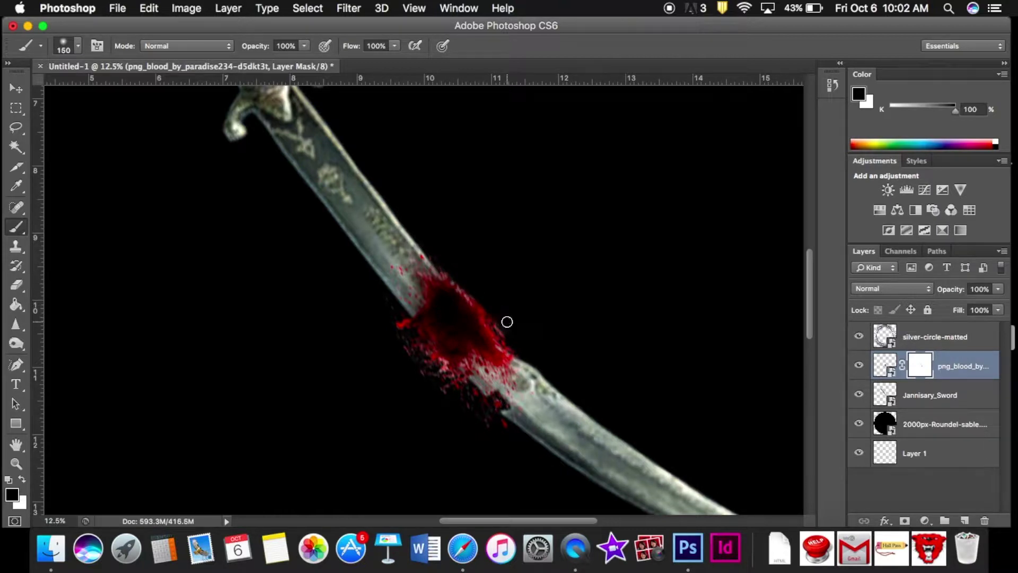
# Step: Zoom in and mask away the blood streak and specks left of the blade
pyautogui.press('super+equal')
pyautogui.press('super+equal')
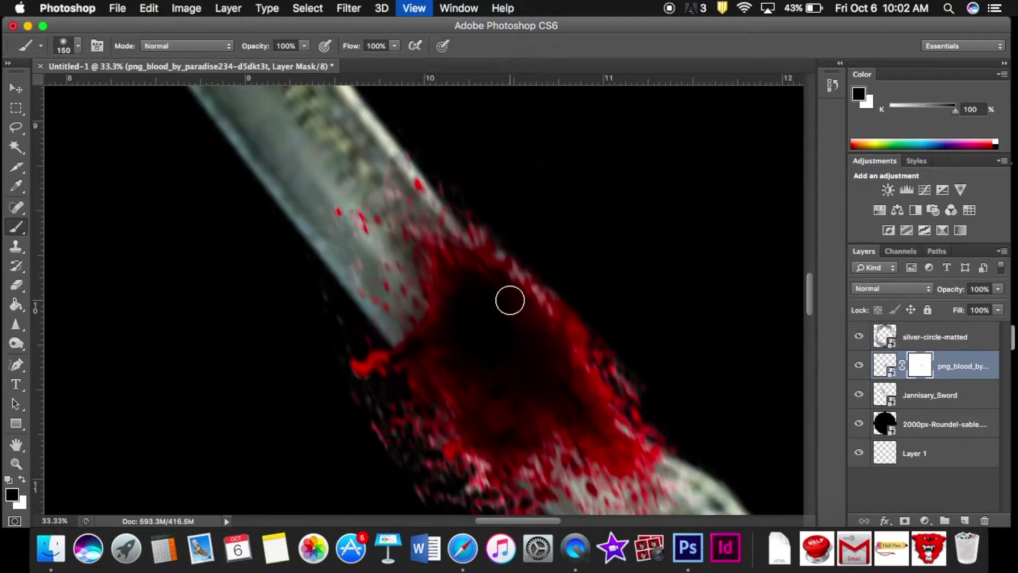
pyautogui.press('super+equal')
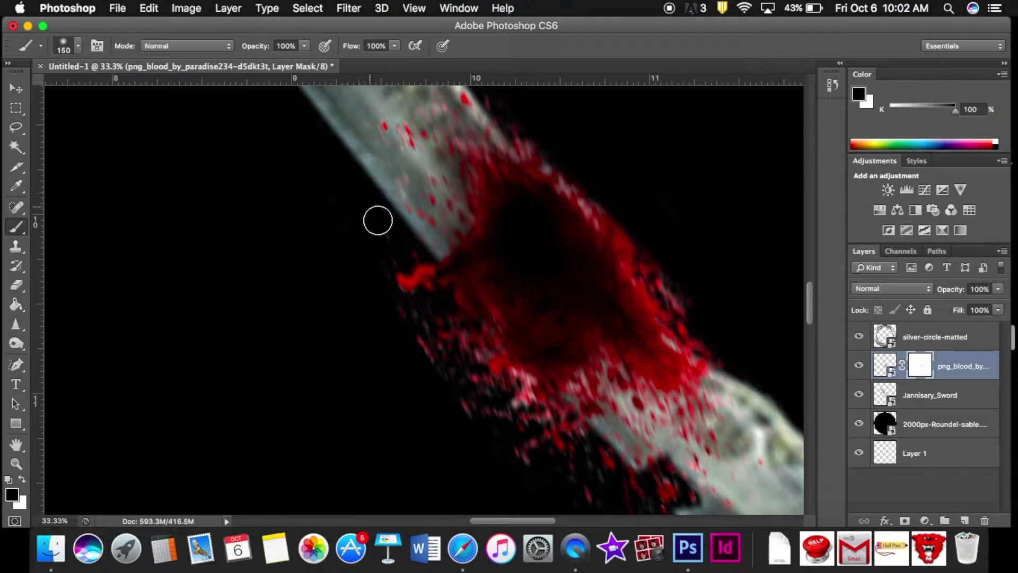
pyautogui.moveTo(375, 216); pyautogui.dragTo(431, 305)
pyautogui.moveTo(396, 255); pyautogui.dragTo(464, 397)
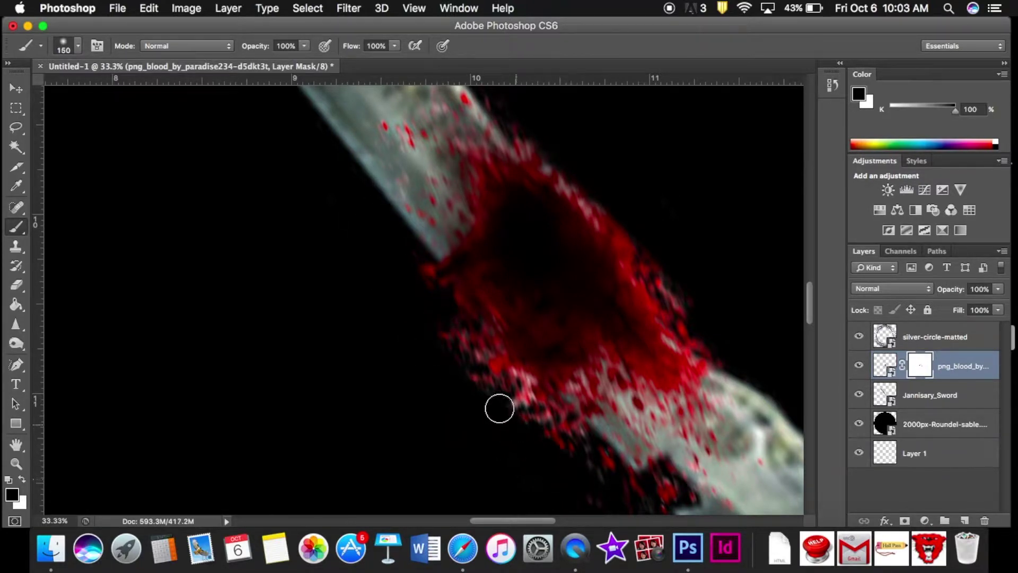
pyautogui.moveTo(420, 333)
pyautogui.mouseDown()
pyautogui.moveTo(403, 250)
pyautogui.moveTo(645, 489)
pyautogui.moveTo(655, 475)
pyautogui.moveTo(679, 491)
pyautogui.moveTo(661, 501)
pyautogui.mouseUp()
# Step: Mask out red specks around the notch and beyond the blade's upper-right edge
pyautogui.scroll(-5, 660, 501)
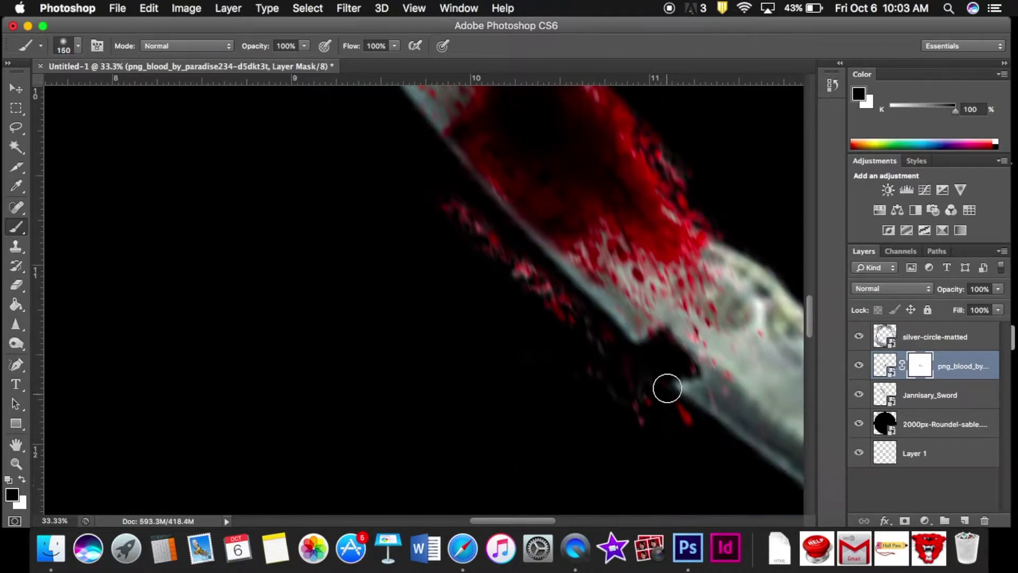
pyautogui.moveTo(653, 381)
pyautogui.mouseDown()
pyautogui.moveTo(661, 398)
pyautogui.moveTo(620, 361)
pyautogui.moveTo(572, 357)
pyautogui.mouseUp()
pyautogui.moveTo(556, 300)
pyautogui.mouseDown()
pyautogui.moveTo(441, 186)
pyautogui.moveTo(488, 245)
pyautogui.mouseUp()
pyautogui.moveTo(704, 251)
pyautogui.mouseDown()
pyautogui.moveTo(711, 202)
pyautogui.moveTo(740, 229)
pyautogui.moveTo(679, 201)
pyautogui.mouseUp()
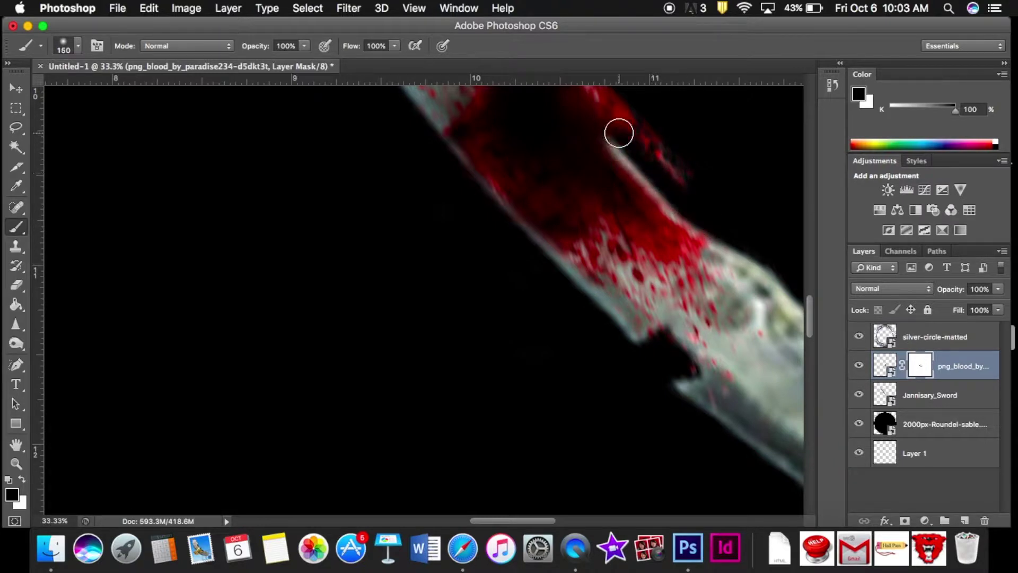
pyautogui.scroll(5, 605, 112)
pyautogui.moveTo(657, 238)
pyautogui.mouseDown()
pyautogui.moveTo(629, 247)
pyautogui.moveTo(504, 100)
pyautogui.moveTo(727, 336)
pyautogui.mouseUp()
pyautogui.scroll(-5, 726, 340)
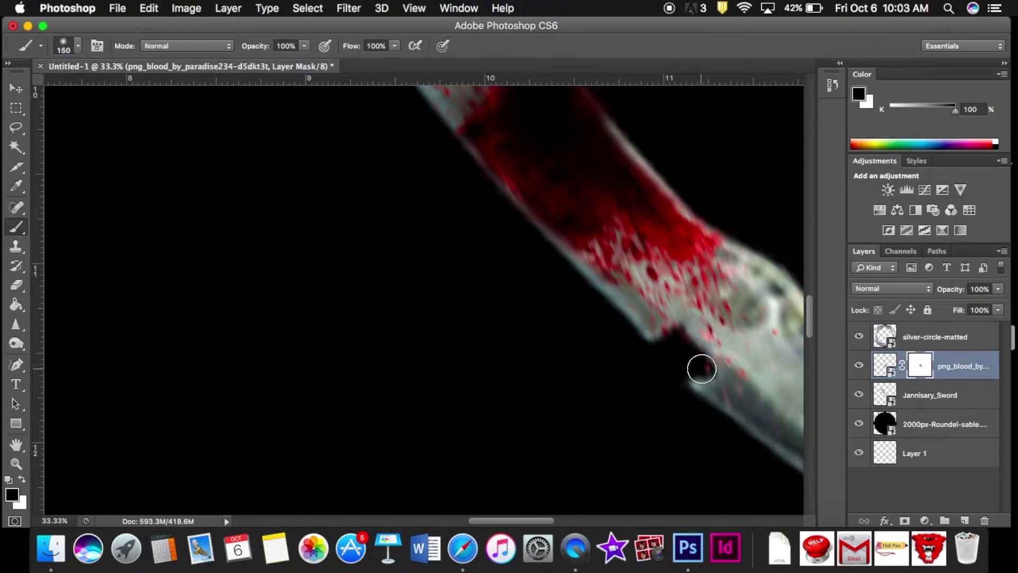
pyautogui.moveTo(701, 370)
pyautogui.mouseDown()
pyautogui.moveTo(664, 387)
pyautogui.moveTo(668, 347)
pyautogui.mouseUp()
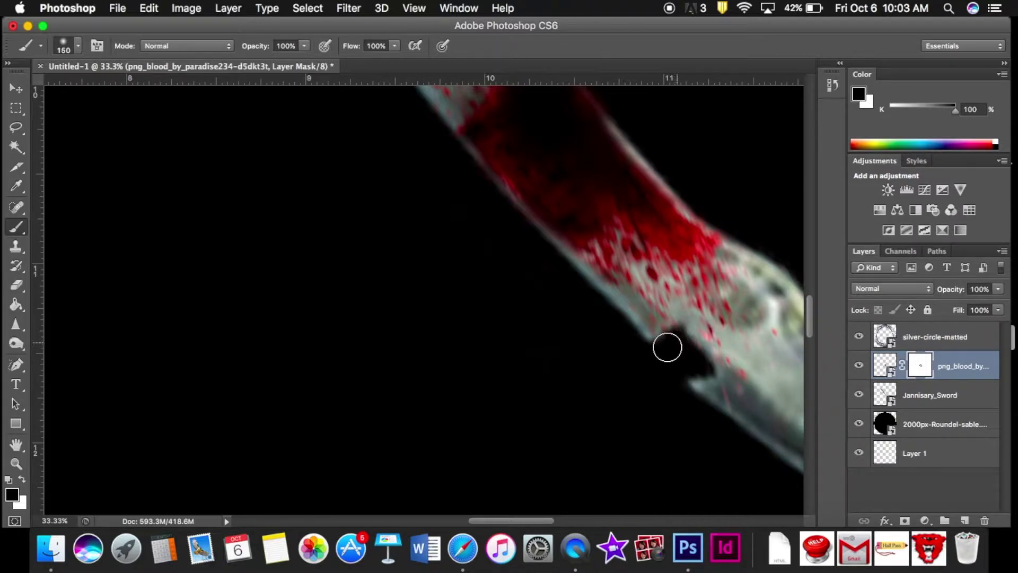
pyautogui.scroll(5, 657, 374)
pyautogui.scroll(2, 659, 375)
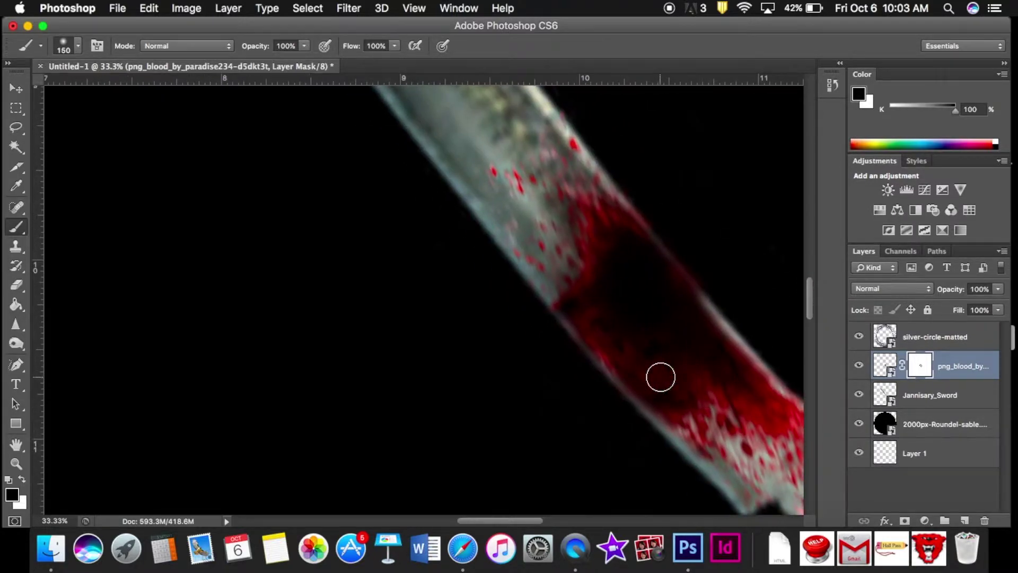
# Step: Refine the blood mask along the blade edge, swapping black and white with X, then zoom out
pyautogui.scroll(2, 660, 376)
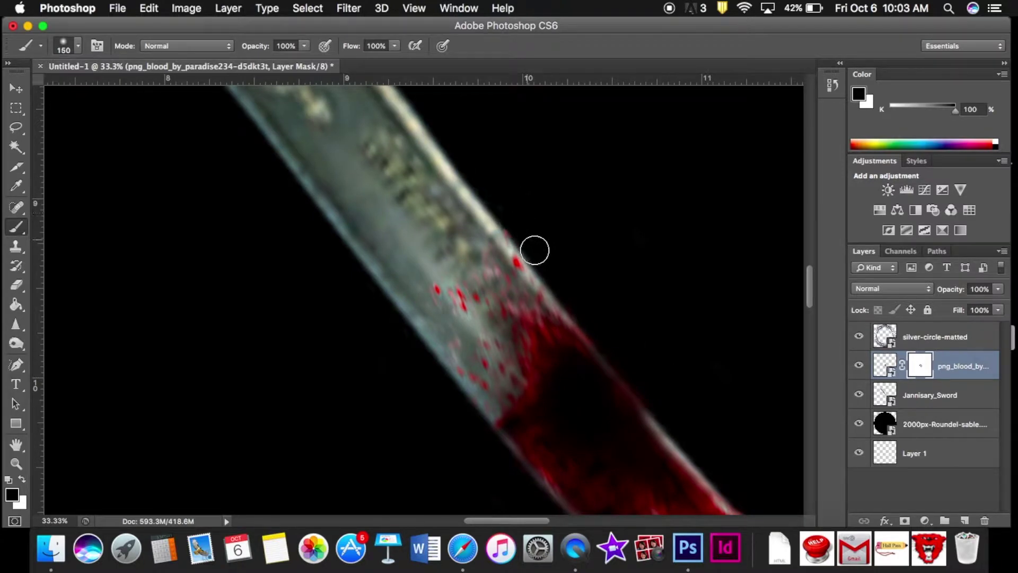
pyautogui.scroll(-3, 590, 298)
pyautogui.hscroll(2, 589, 298)
pyautogui.scroll(-2, 589, 298)
pyautogui.hscroll(2, 589, 297)
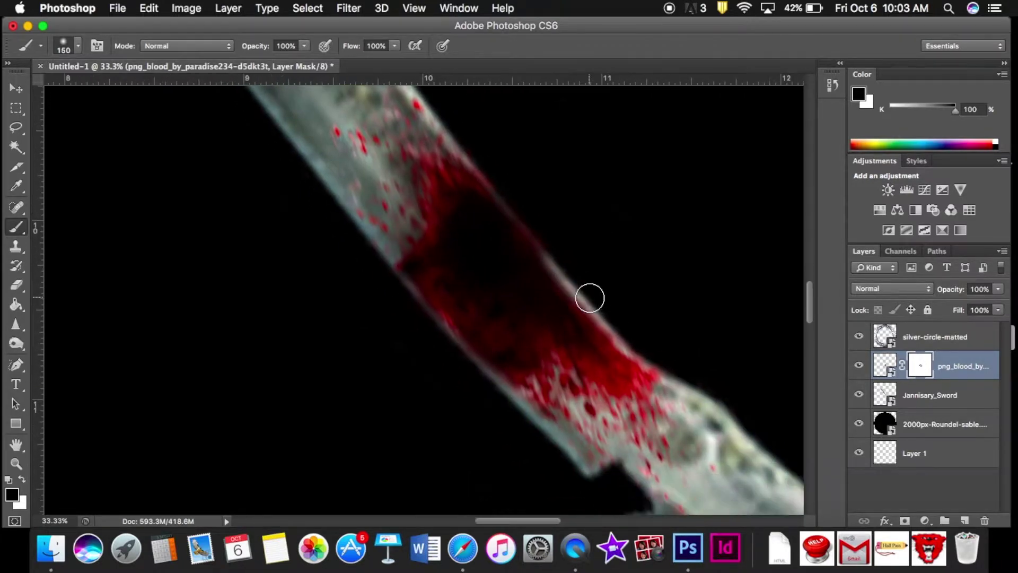
pyautogui.press('x')
pyautogui.moveTo(542, 266); pyautogui.dragTo(641, 373)
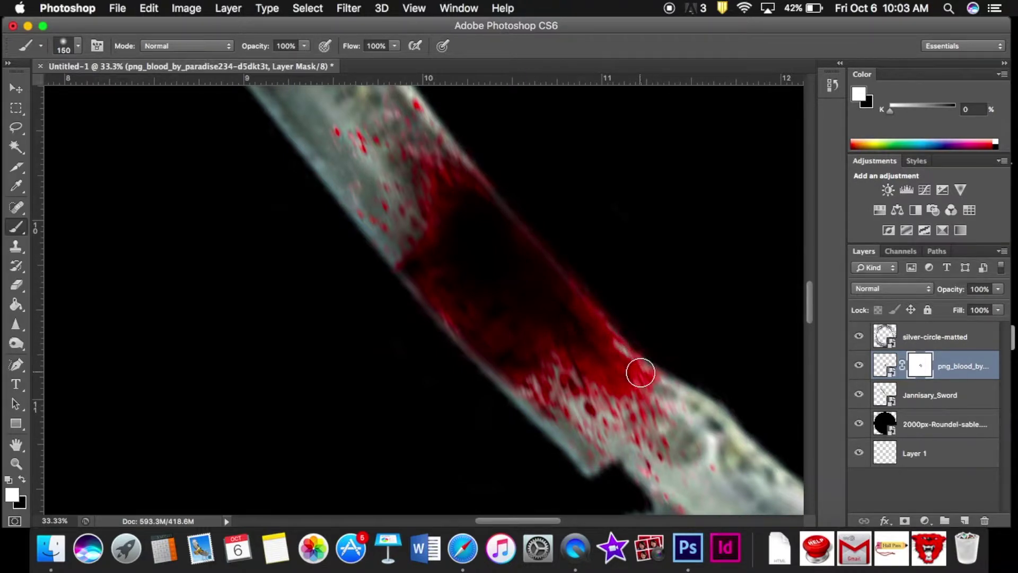
pyautogui.press('x')
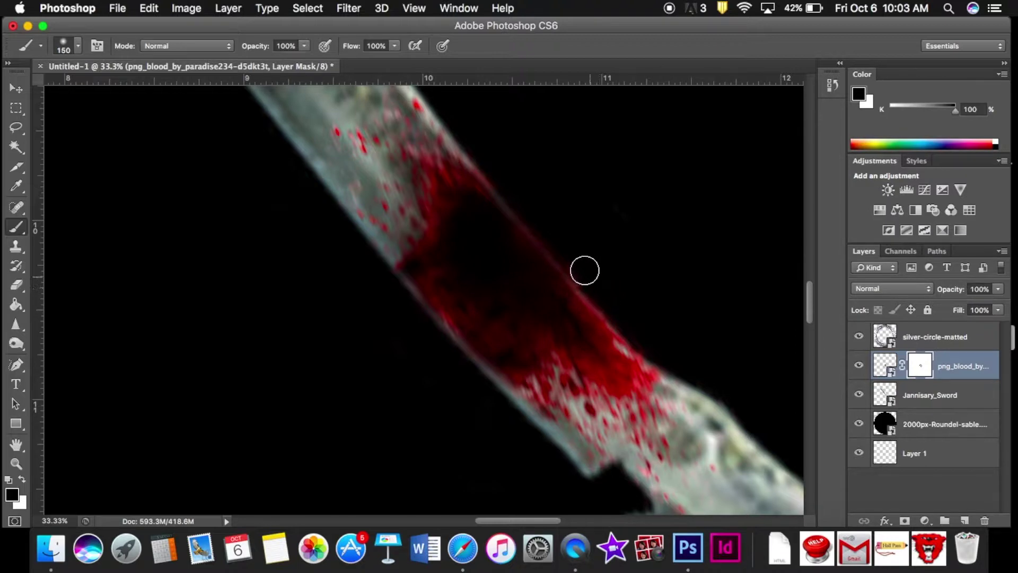
pyautogui.moveTo(559, 232)
pyautogui.mouseDown()
pyautogui.moveTo(585, 328)
pyautogui.moveTo(559, 386)
pyautogui.moveTo(488, 348)
pyautogui.moveTo(417, 273)
pyautogui.mouseUp()
pyautogui.press('x')
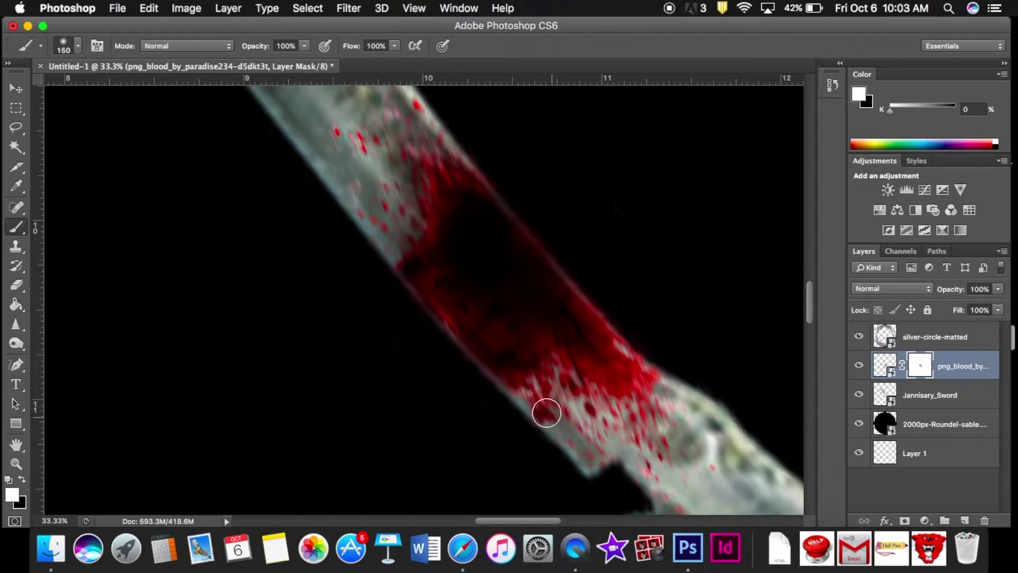
pyautogui.press('x')
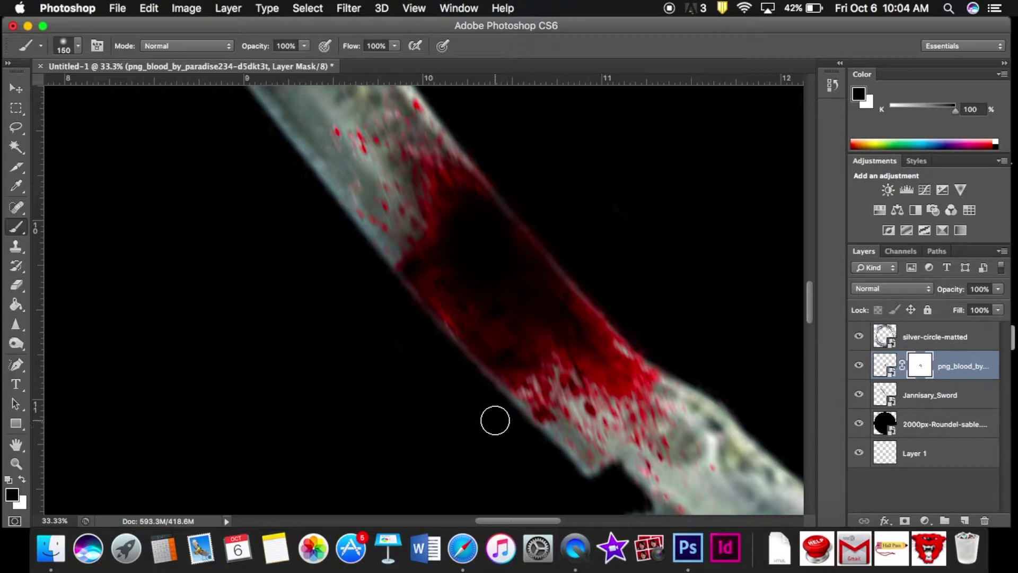
pyautogui.press('super+minus')
pyautogui.press('super+minus')
pyautogui.press('super+minus')
pyautogui.press('super+minus')
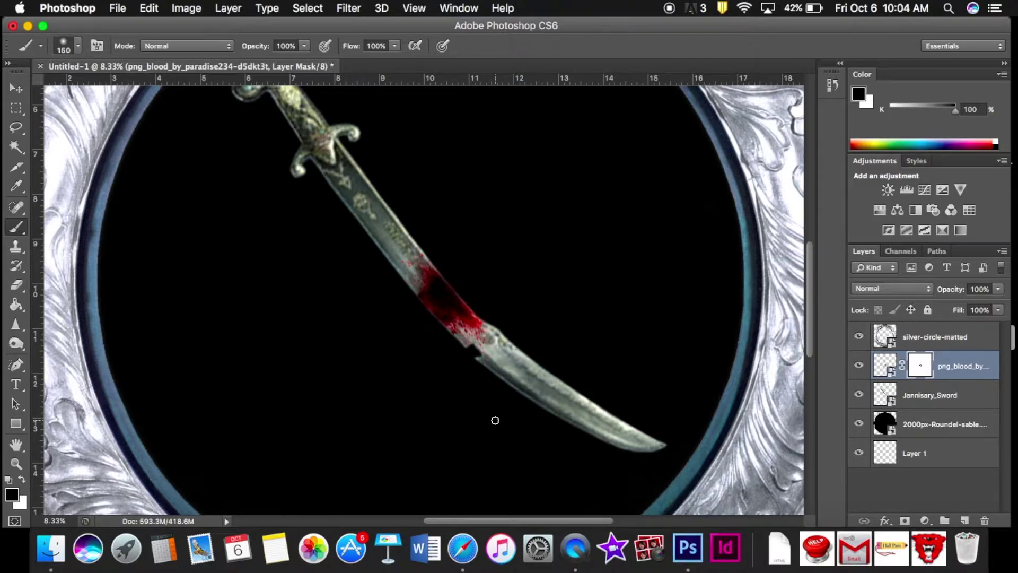
# Step: Enlarge the blood mask, rotate it about -8° and shift it further down the blade
pyautogui.press('super+t')
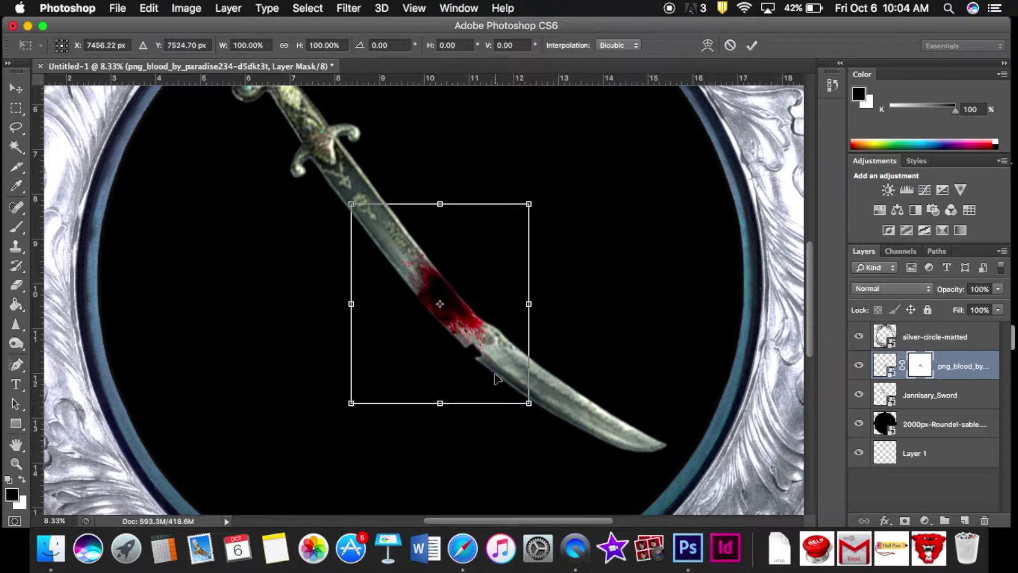
pyautogui.moveTo(531, 407)
pyautogui.mouseDown()
pyautogui.moveTo(626, 491)
pyautogui.moveTo(622, 506)
pyautogui.mouseUp()
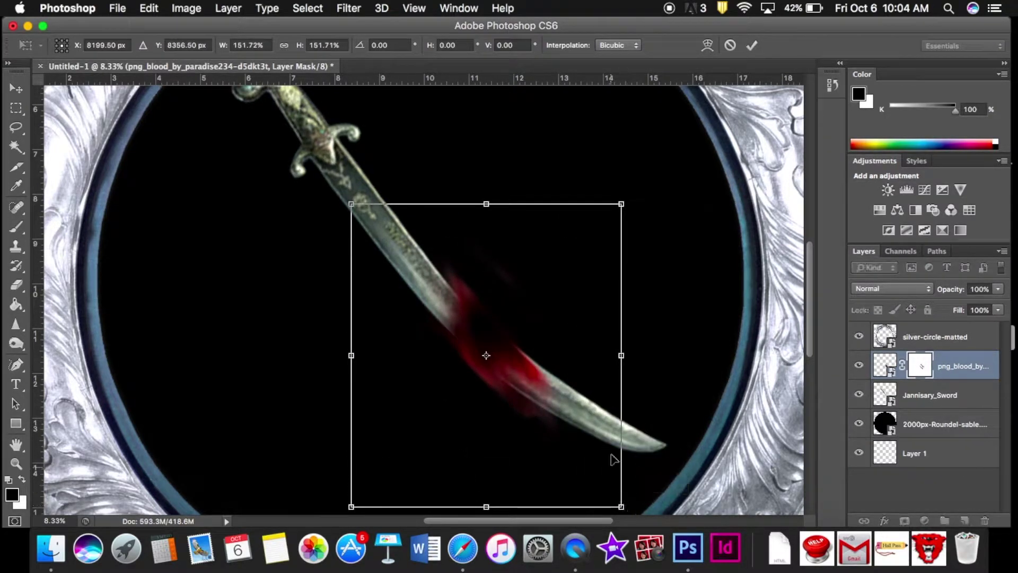
pyautogui.scroll(-2, 636, 498)
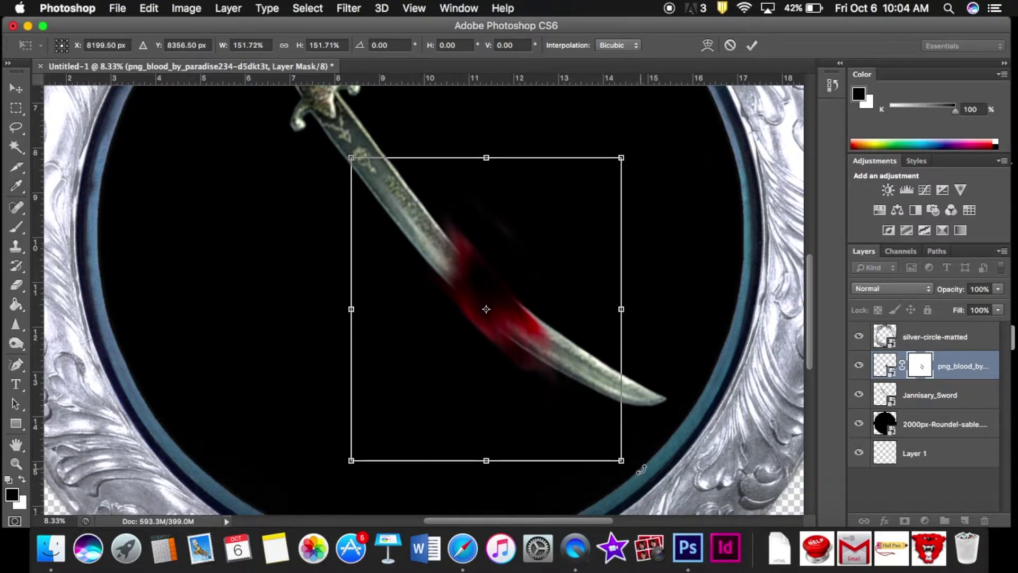
pyautogui.moveTo(641, 471); pyautogui.dragTo(657, 454)
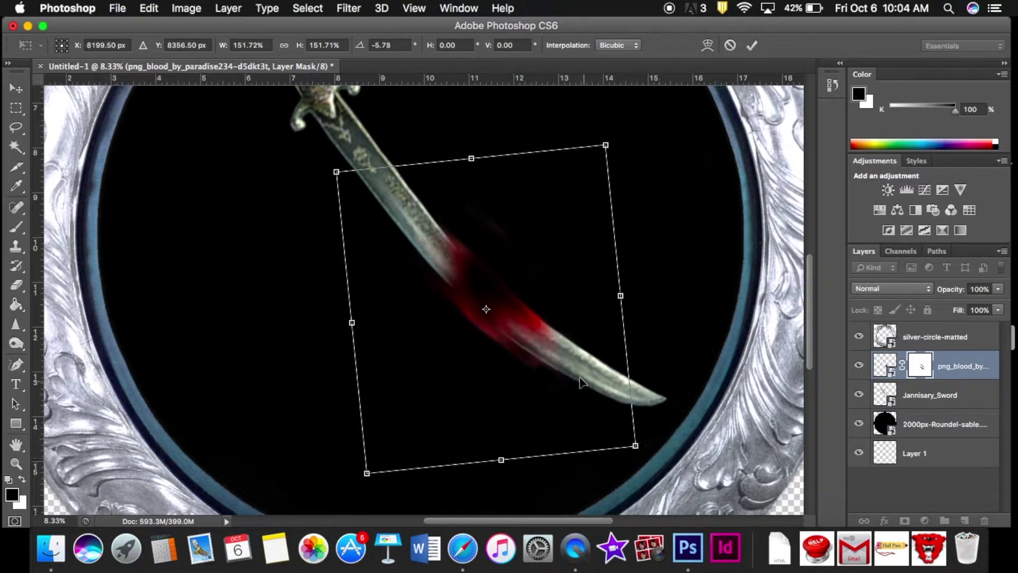
pyautogui.moveTo(571, 374); pyautogui.dragTo(584, 383)
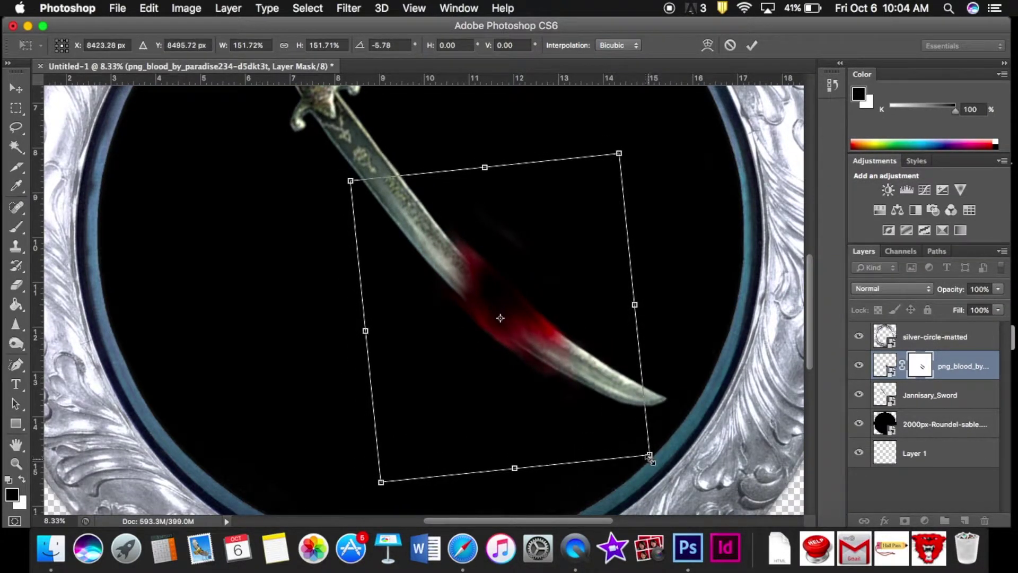
pyautogui.moveTo(663, 466); pyautogui.dragTo(688, 445)
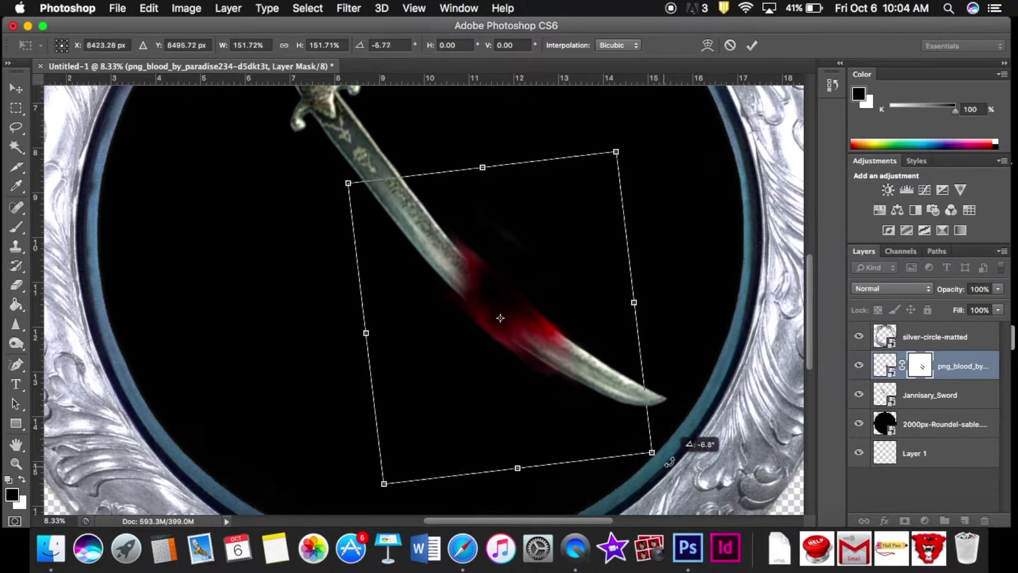
pyautogui.click(752, 46)
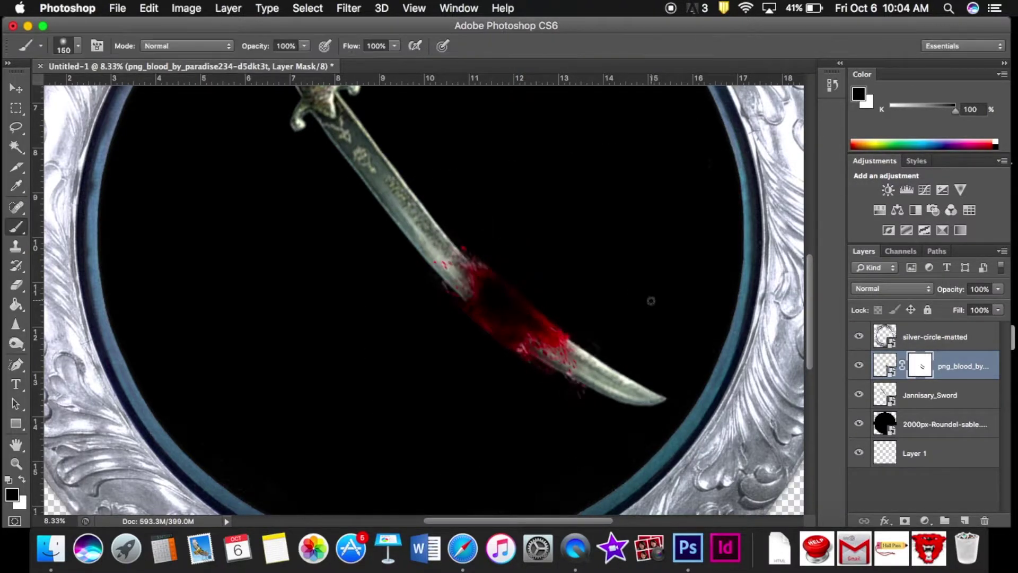
# Step: Zoom in and mask stray blood off the blade's lower edge and around the notch
pyautogui.press('super+equal')
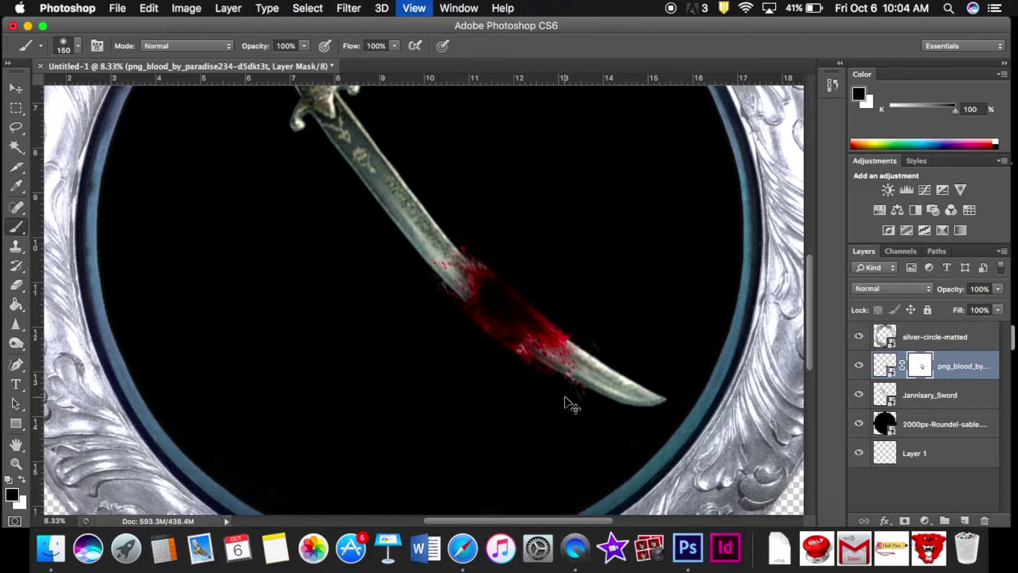
pyautogui.press('super+equal')
pyautogui.press('super+equal')
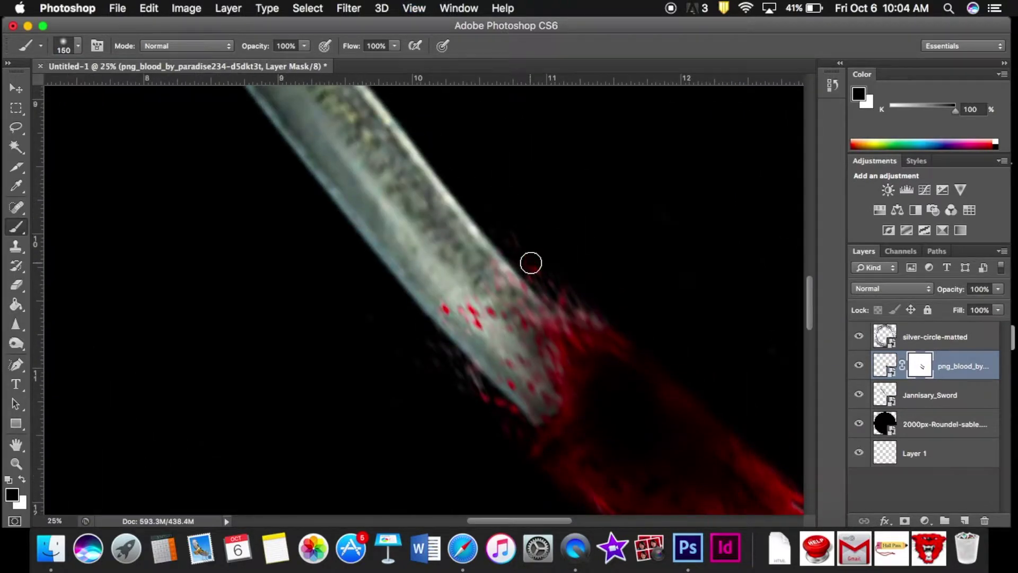
pyautogui.moveTo(530, 263); pyautogui.dragTo(643, 362)
pyautogui.scroll(-5, 702, 401)
pyautogui.hscroll(3, 701, 401)
pyautogui.moveTo(356, 184); pyautogui.dragTo(415, 243)
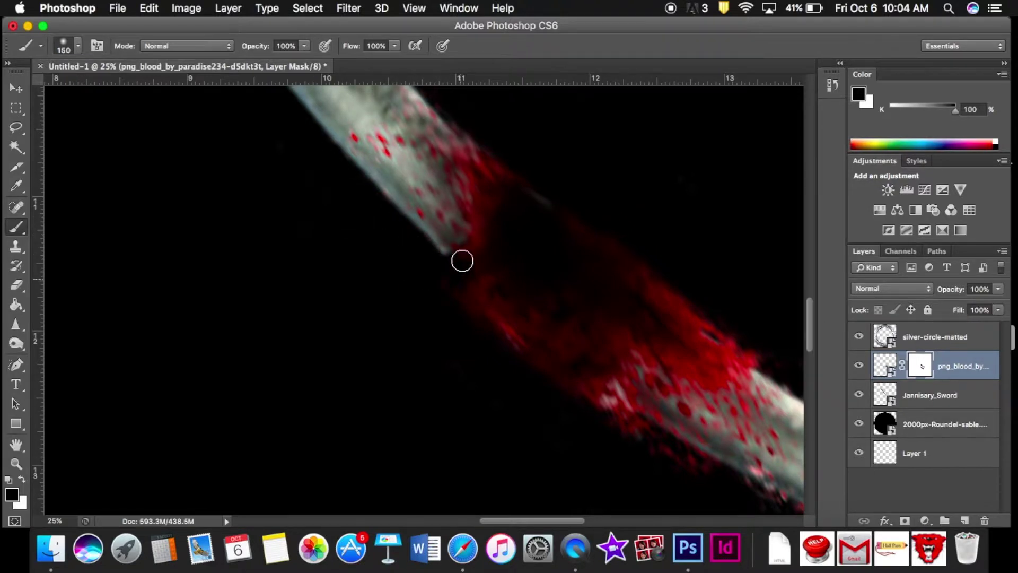
pyautogui.moveTo(465, 259)
pyautogui.mouseDown()
pyautogui.moveTo(459, 280)
pyautogui.moveTo(478, 281)
pyautogui.moveTo(474, 291)
pyautogui.mouseUp()
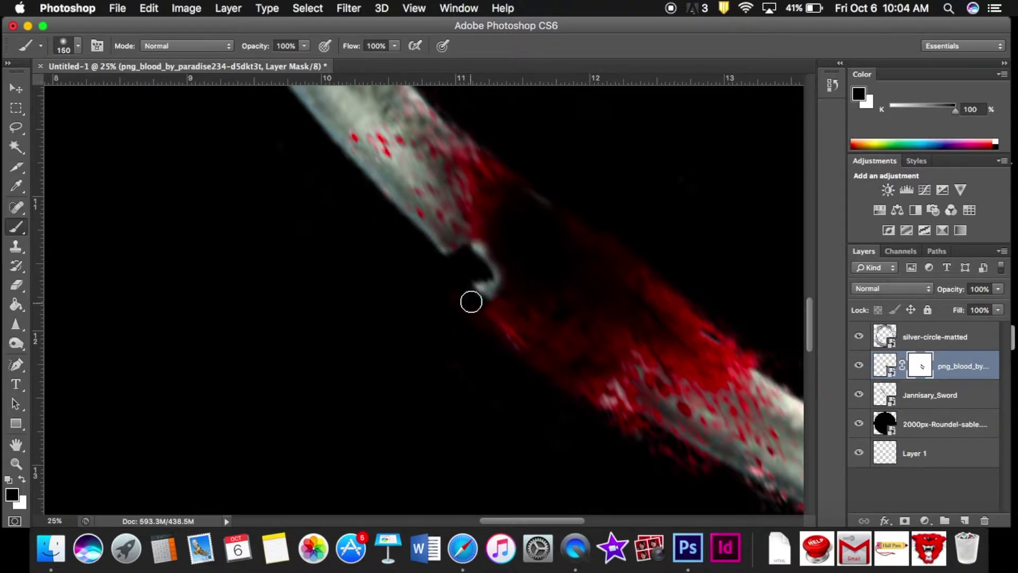
pyautogui.moveTo(481, 326); pyautogui.dragTo(544, 375)
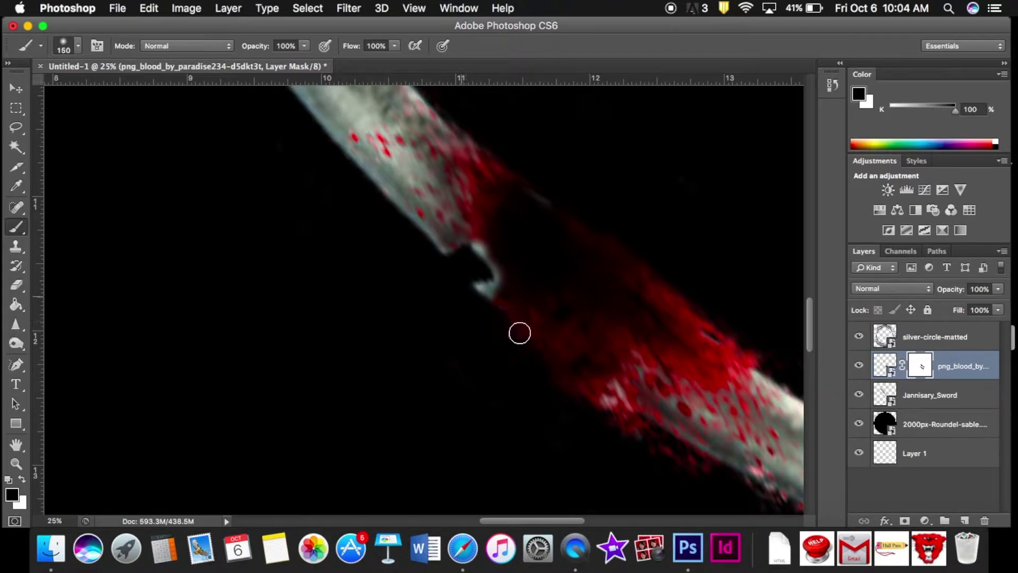
pyautogui.moveTo(508, 330); pyautogui.dragTo(706, 475)
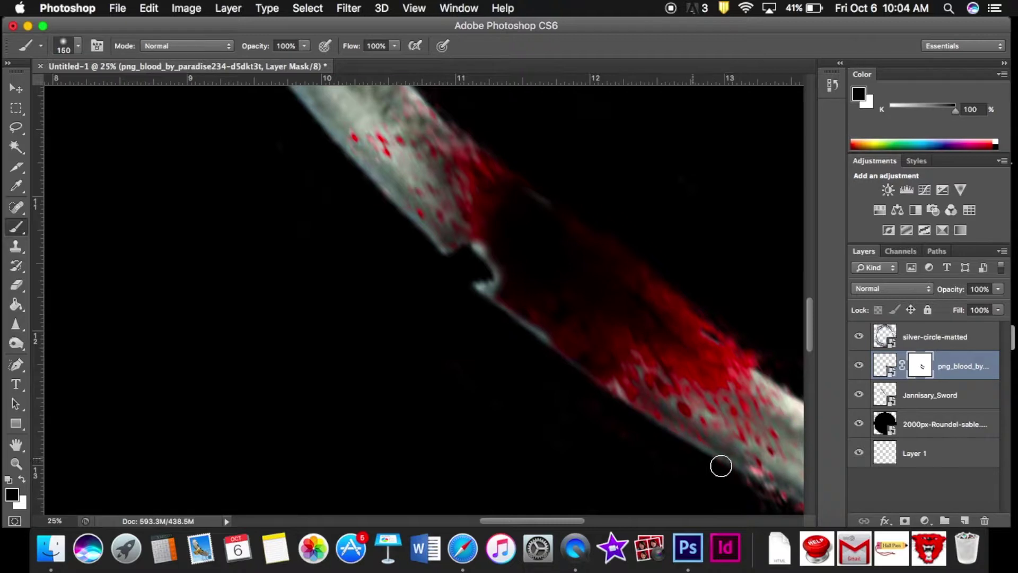
pyautogui.scroll(-5, 695, 476)
pyautogui.hscroll(5, 695, 476)
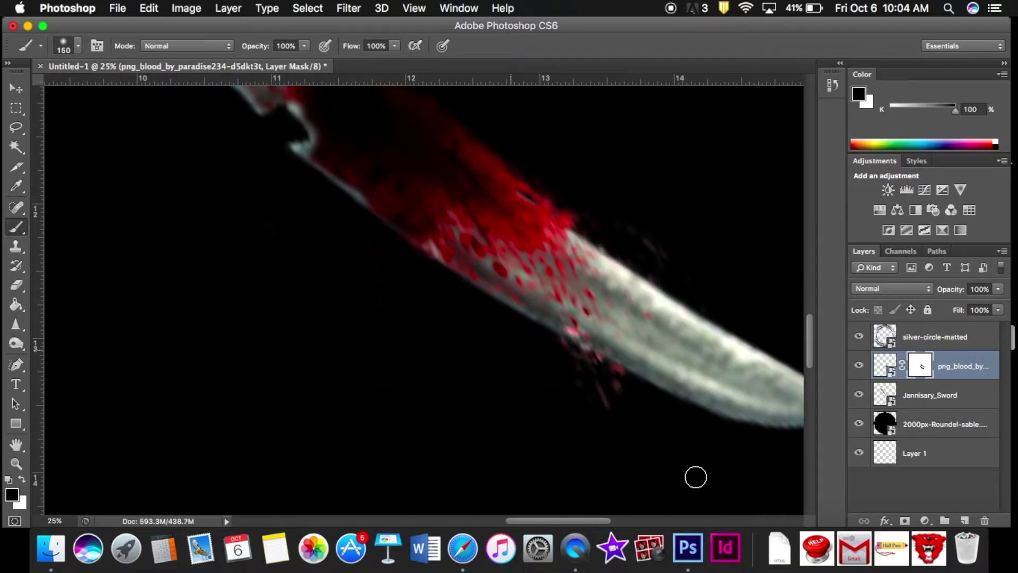
pyautogui.moveTo(549, 351)
pyautogui.mouseDown()
pyautogui.moveTo(555, 343)
pyautogui.moveTo(576, 354)
pyautogui.mouseUp()
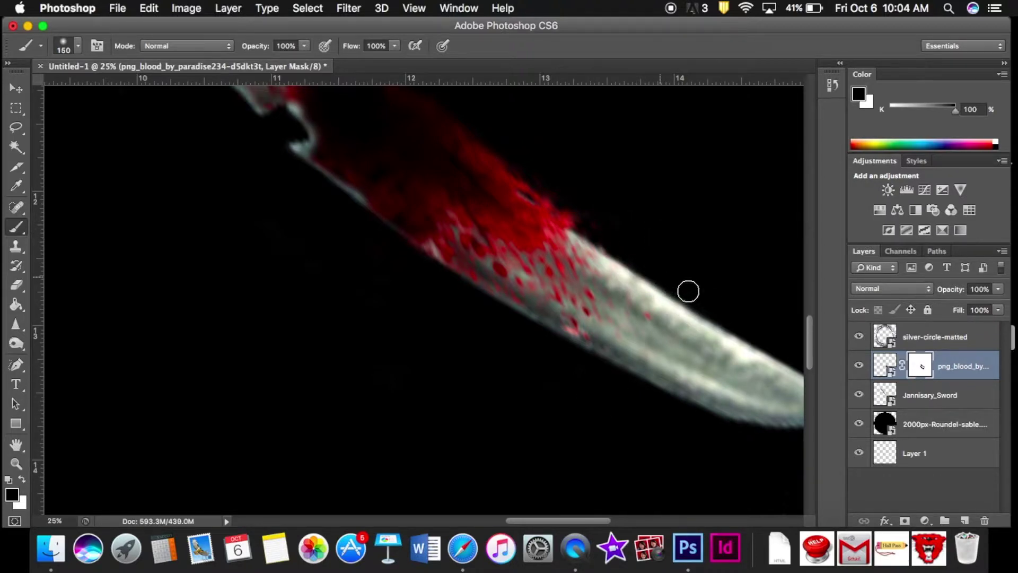
# Step: Mask away red haze along the blade's upper edge and a patch near the notch
pyautogui.moveTo(577, 212)
pyautogui.mouseDown()
pyautogui.moveTo(502, 161)
pyautogui.moveTo(509, 166)
pyautogui.mouseUp()
pyautogui.moveTo(444, 123); pyautogui.dragTo(454, 127)
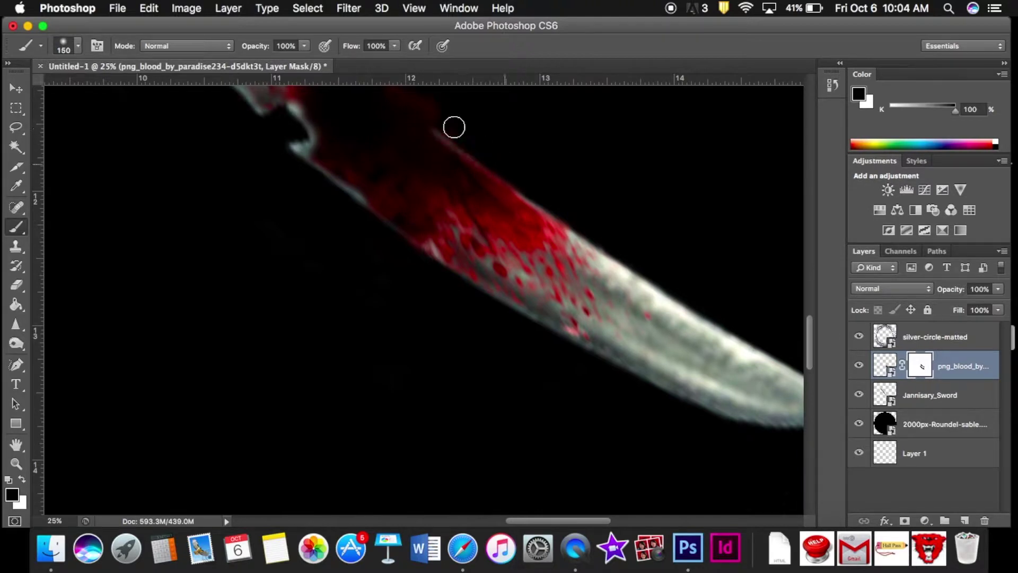
pyautogui.scroll(5, 433, 103)
pyautogui.hscroll(-5, 432, 103)
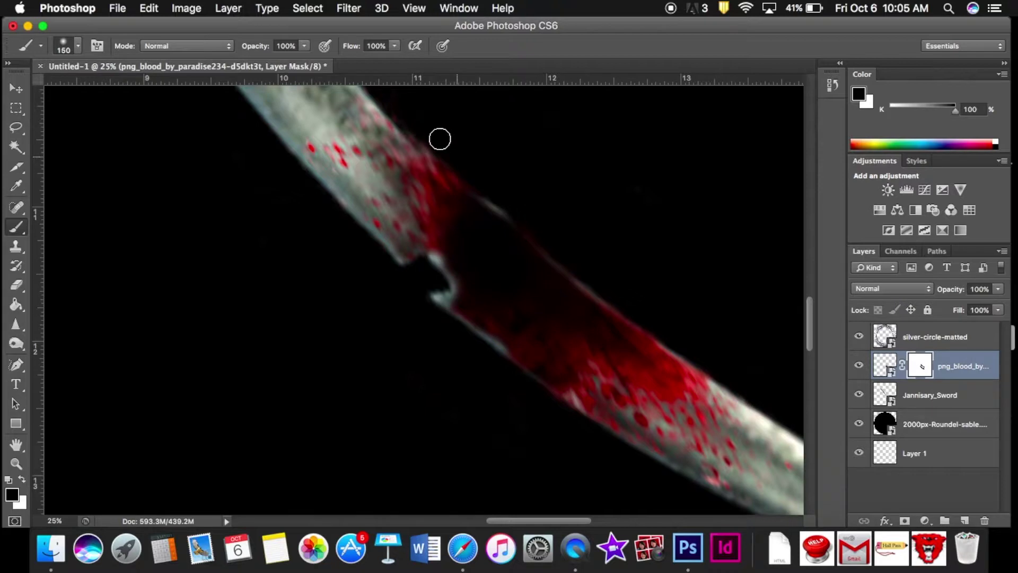
pyautogui.moveTo(392, 113); pyautogui.dragTo(421, 139)
pyautogui.hscroll(-3, 459, 159)
pyautogui.scroll(5, 475, 173)
pyautogui.hscroll(-2, 475, 173)
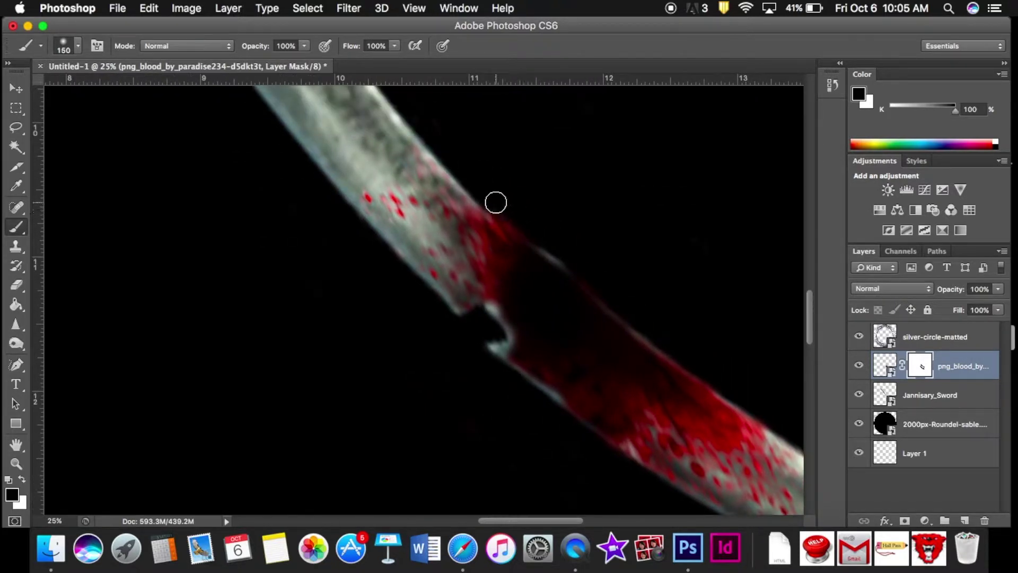
pyautogui.moveTo(491, 201); pyautogui.dragTo(622, 307)
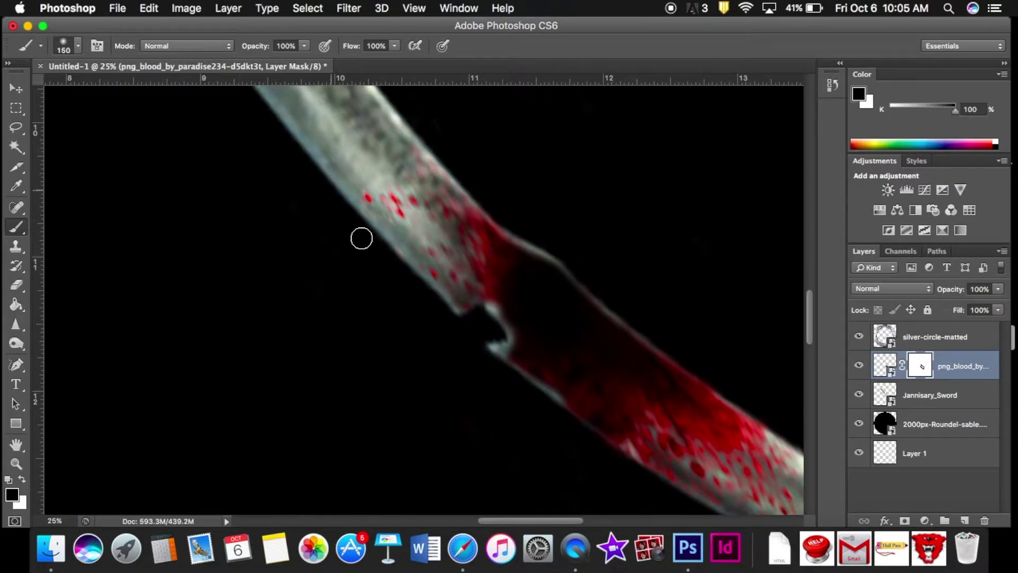
pyautogui.moveTo(494, 298)
pyautogui.mouseDown()
pyautogui.moveTo(536, 329)
pyautogui.moveTo(486, 297)
pyautogui.moveTo(517, 331)
pyautogui.mouseUp()
pyautogui.press('x')
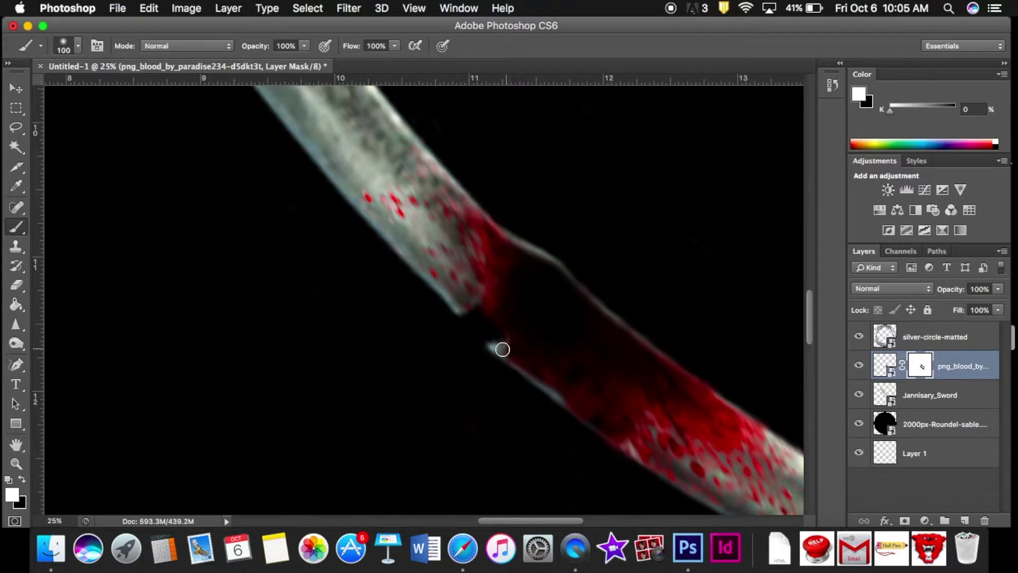
# Step: Zoom in on the blade and paint the mask to restore blood along its edge
pyautogui.press('super+equal')
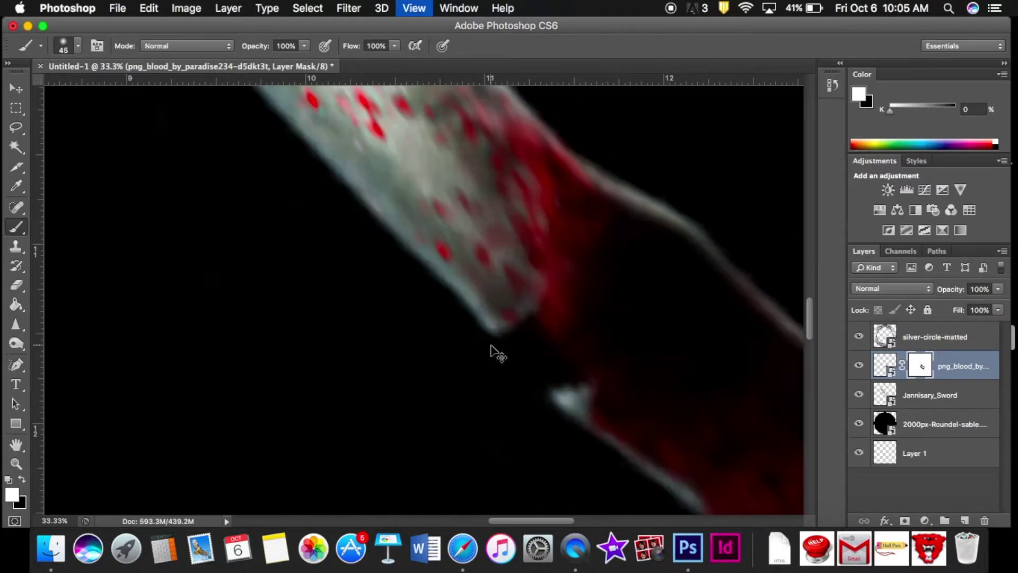
pyautogui.press('super+equal')
pyautogui.press('super+equal')
pyautogui.press('super+equal')
pyautogui.press('super+equal')
pyautogui.hscroll(5, 509, 371)
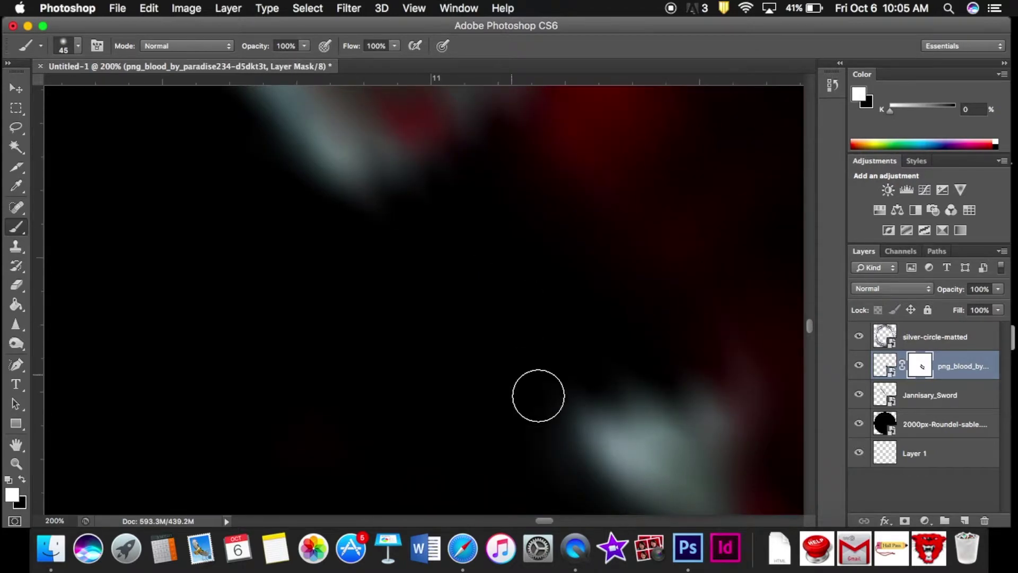
pyautogui.moveTo(603, 429)
pyautogui.mouseDown()
pyautogui.moveTo(659, 438)
pyautogui.moveTo(663, 416)
pyautogui.moveTo(710, 411)
pyautogui.moveTo(614, 444)
pyautogui.moveTo(647, 466)
pyautogui.moveTo(714, 463)
pyautogui.mouseUp()
pyautogui.scroll(-5, 714, 463)
pyautogui.moveTo(627, 346)
pyautogui.mouseDown()
pyautogui.moveTo(714, 419)
pyautogui.moveTo(697, 282)
pyautogui.moveTo(732, 292)
pyautogui.mouseUp()
pyautogui.scroll(-5, 731, 289)
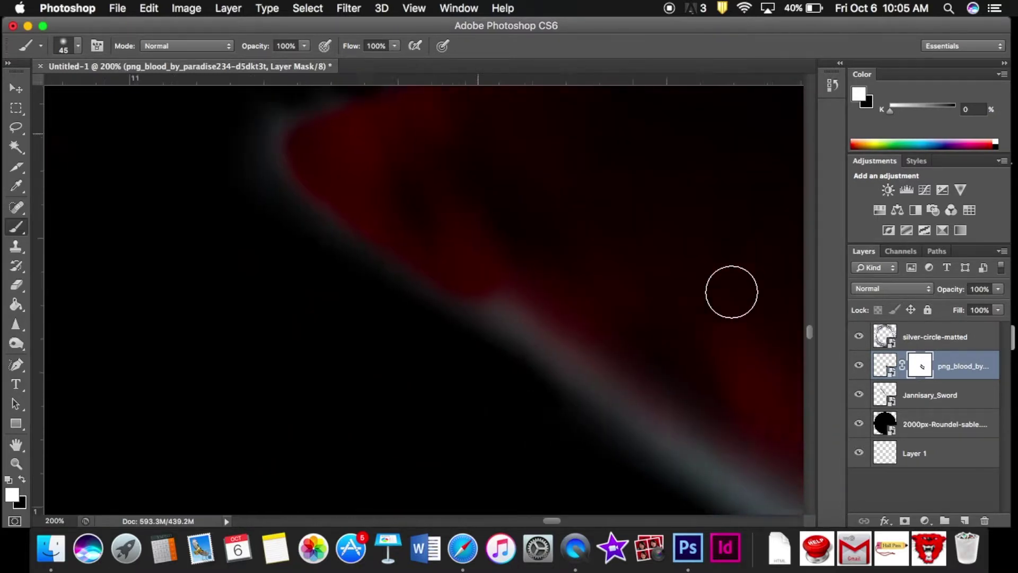
pyautogui.hscroll(5, 726, 288)
pyautogui.moveTo(403, 259)
pyautogui.mouseDown()
pyautogui.moveTo(359, 234)
pyautogui.moveTo(716, 485)
pyautogui.mouseUp()
pyautogui.scroll(-5, 716, 484)
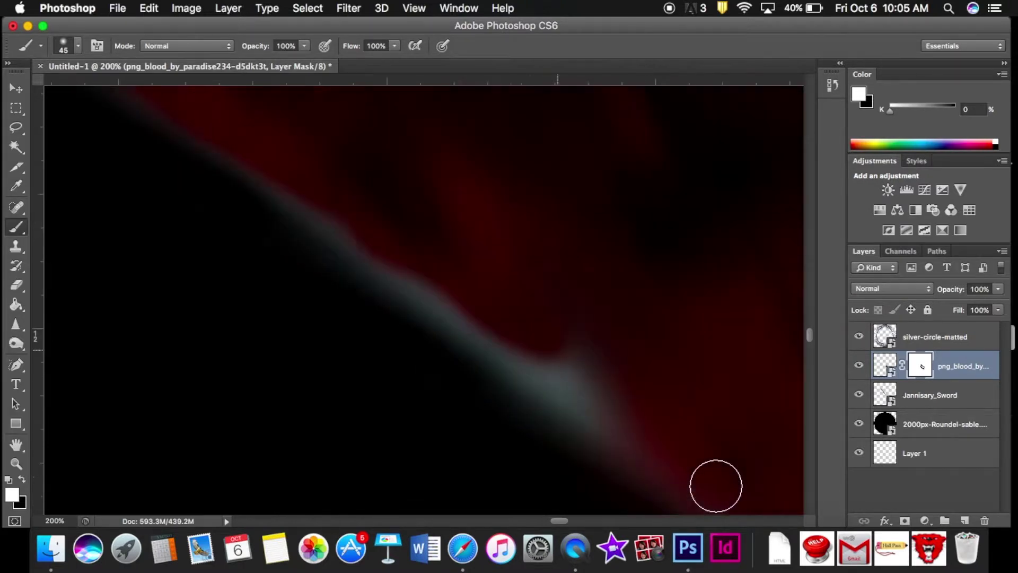
pyautogui.hscroll(5, 715, 482)
pyautogui.moveTo(398, 228)
pyautogui.mouseDown()
pyautogui.moveTo(449, 312)
pyautogui.moveTo(221, 130)
pyautogui.mouseUp()
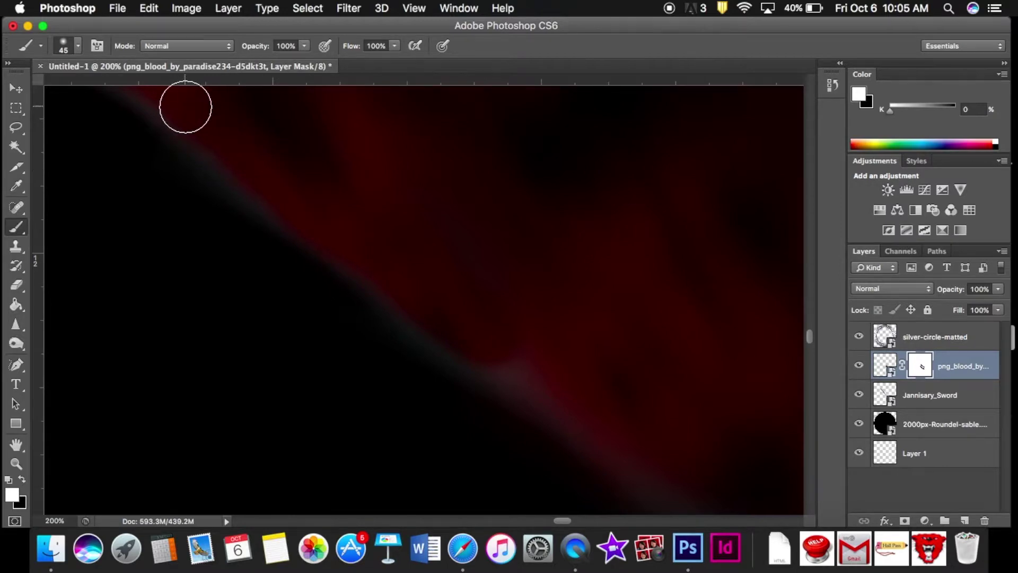
# Step: Mask away the grey fringe along the upper blade, then recheck the whole blade
pyautogui.scroll(3, 186, 102)
pyautogui.scroll(3, 396, 256)
pyautogui.scroll(2, 396, 256)
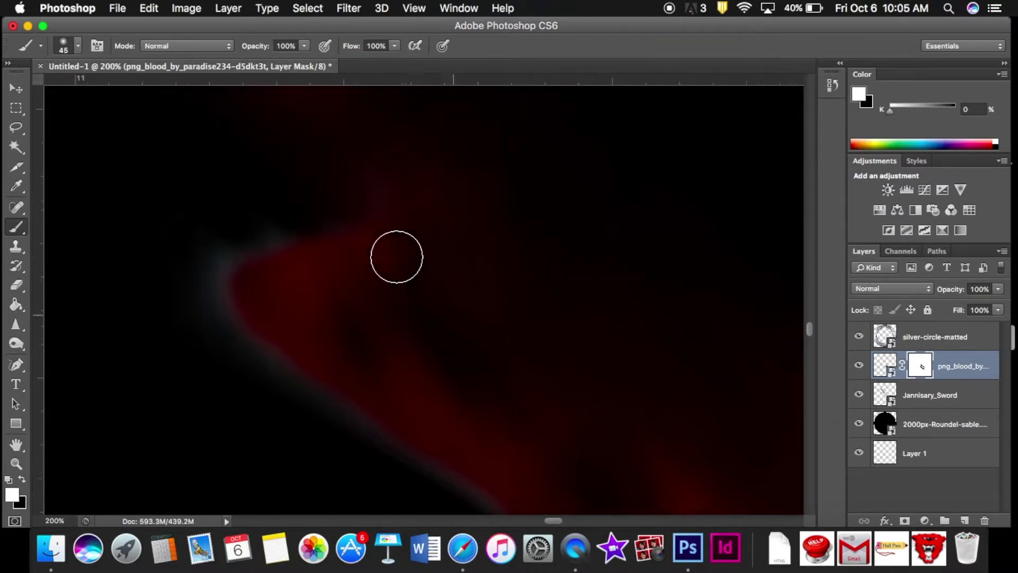
pyautogui.scroll(3, 397, 256)
pyautogui.scroll(3, 396, 257)
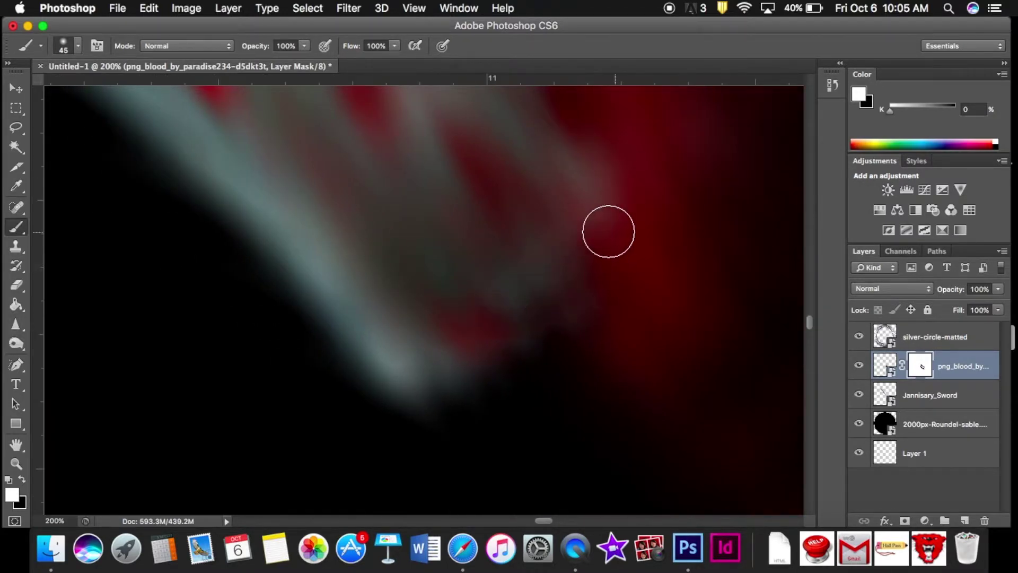
pyautogui.click(485, 329)
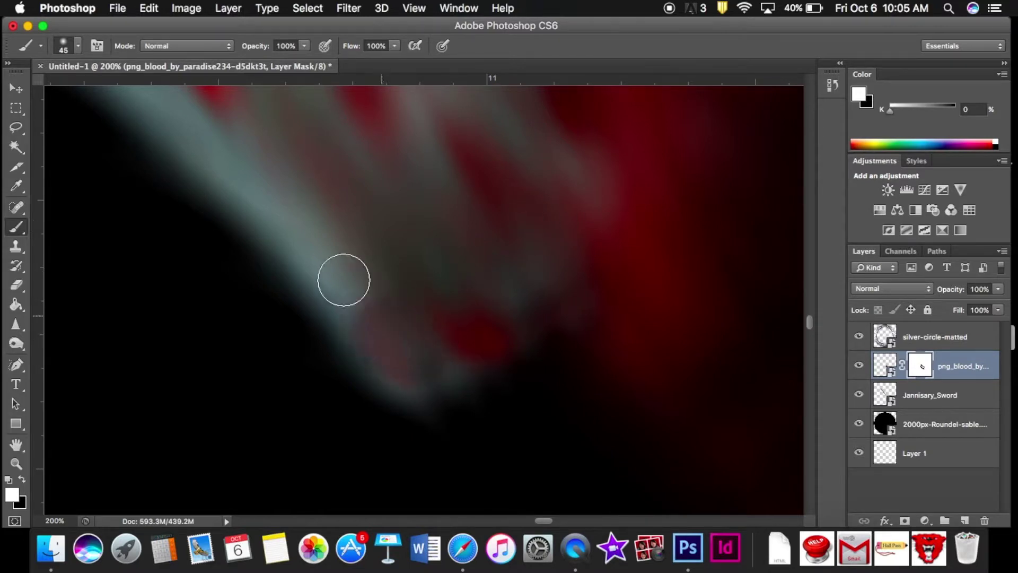
pyautogui.moveTo(388, 349); pyautogui.dragTo(243, 173)
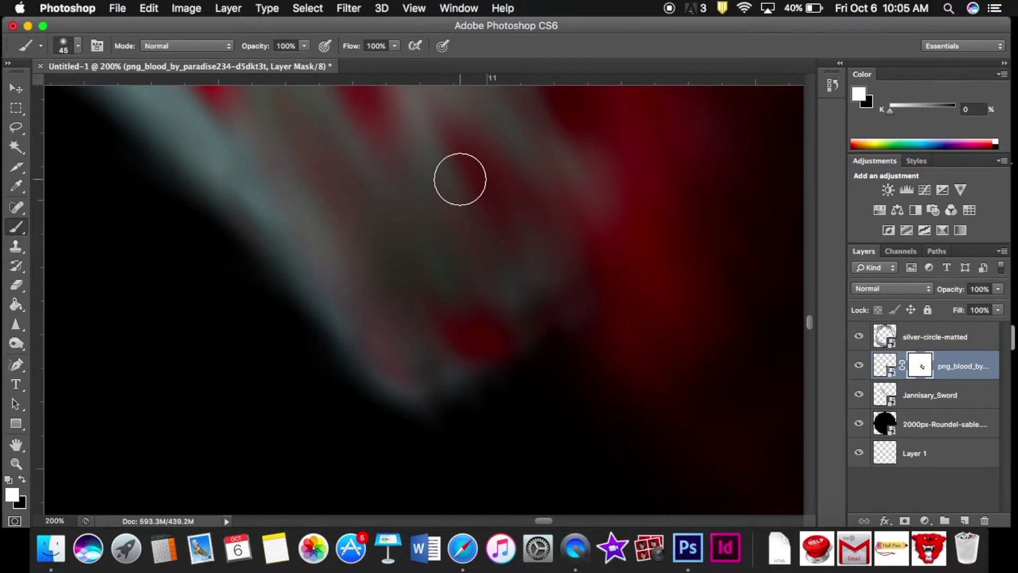
pyautogui.scroll(3, 459, 175)
pyautogui.hscroll(-2, 459, 175)
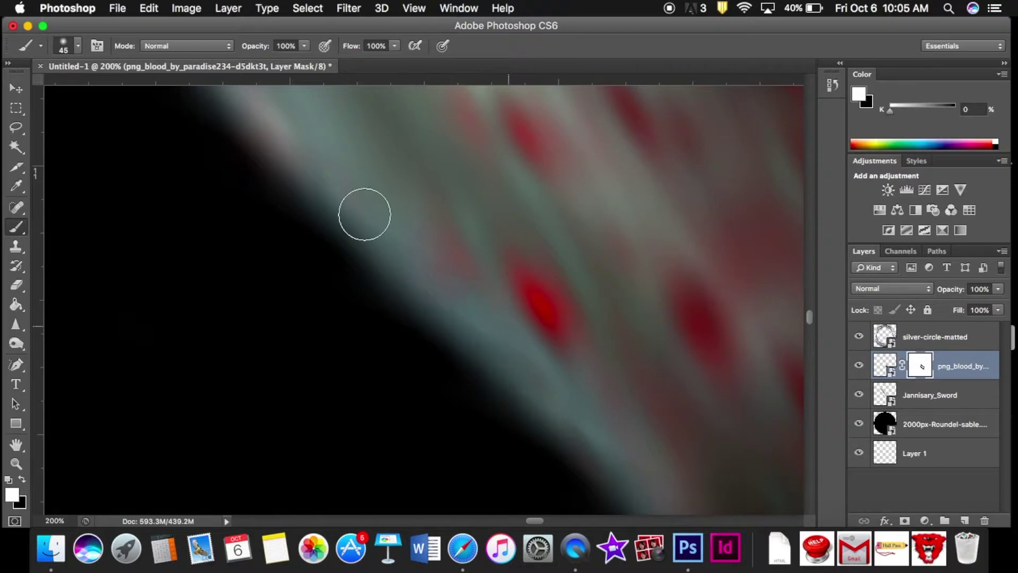
pyautogui.press('super+minus')
pyautogui.press('super+minus')
pyautogui.press('super+minus')
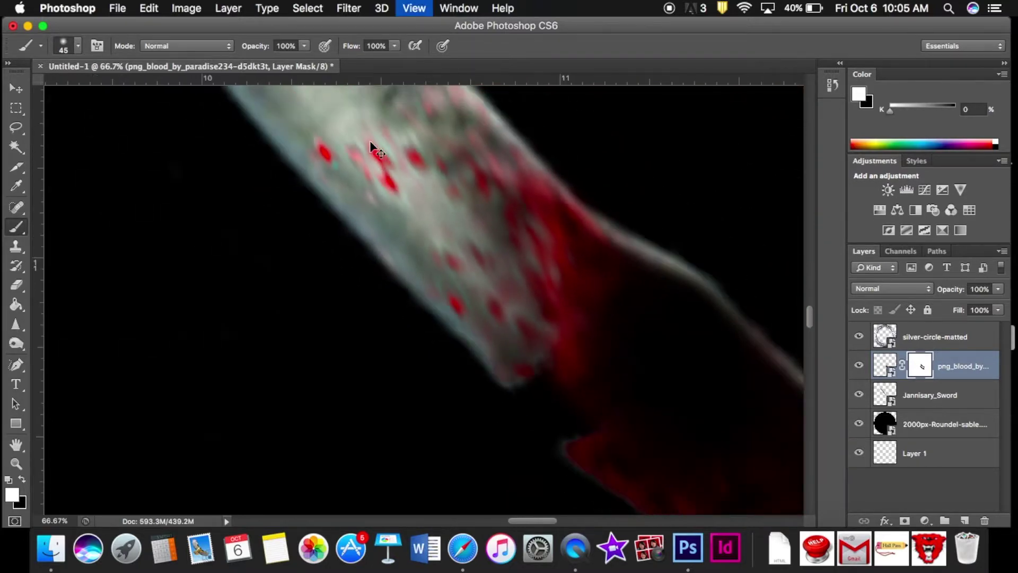
pyautogui.press('super+minus')
pyautogui.press('super+equal')
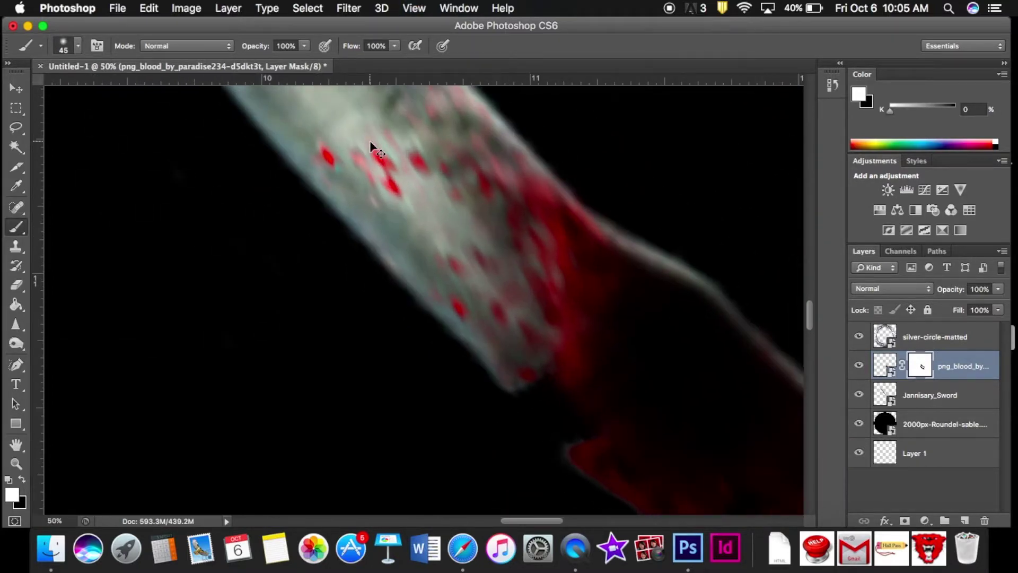
pyautogui.press('super+equal')
pyautogui.press('super+equal')
# Step: Turn the grey blade edge dark red and extend the blood along it
pyautogui.moveTo(370, 271)
pyautogui.mouseDown()
pyautogui.moveTo(382, 253)
pyautogui.moveTo(364, 245)
pyautogui.moveTo(356, 252)
pyautogui.moveTo(506, 332)
pyautogui.moveTo(450, 286)
pyautogui.moveTo(630, 384)
pyautogui.moveTo(652, 419)
pyautogui.moveTo(536, 348)
pyautogui.mouseUp()
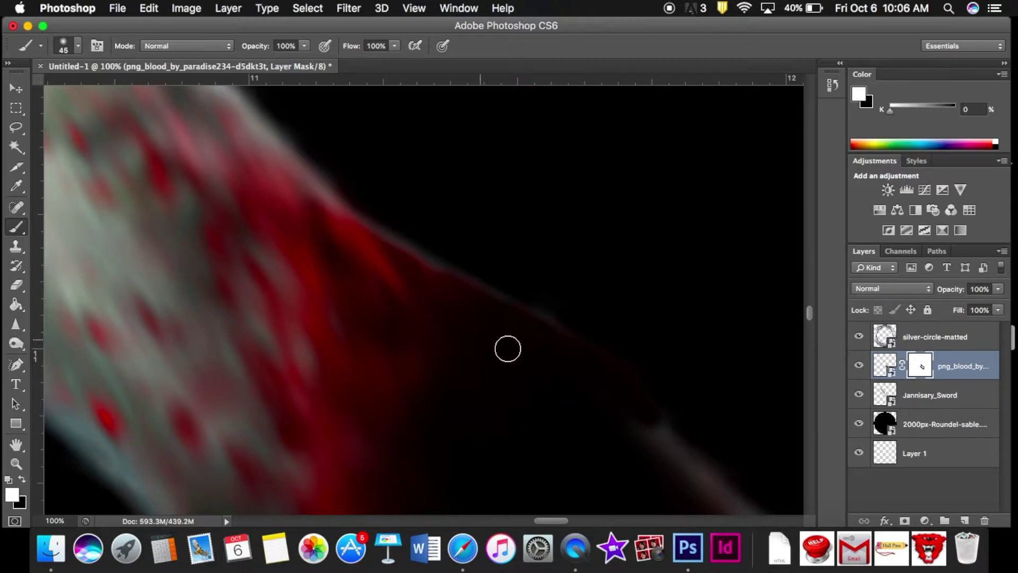
pyautogui.moveTo(478, 293); pyautogui.dragTo(380, 249)
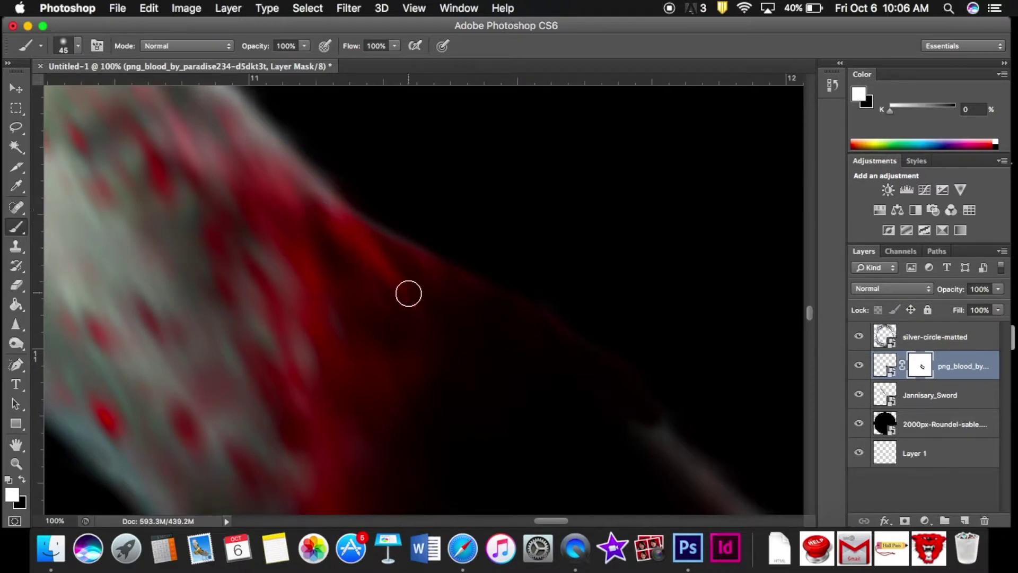
pyautogui.scroll(-5, 409, 291)
pyautogui.hscroll(5, 409, 291)
pyautogui.moveTo(461, 276)
pyautogui.mouseDown()
pyautogui.moveTo(641, 423)
pyautogui.moveTo(627, 414)
pyautogui.moveTo(633, 435)
pyautogui.moveTo(616, 432)
pyautogui.moveTo(684, 468)
pyautogui.moveTo(650, 435)
pyautogui.mouseUp()
# Step: Cover the remaining grey edge highlight on the lower blade with red
pyautogui.scroll(-5, 638, 420)
pyautogui.hscroll(5, 639, 420)
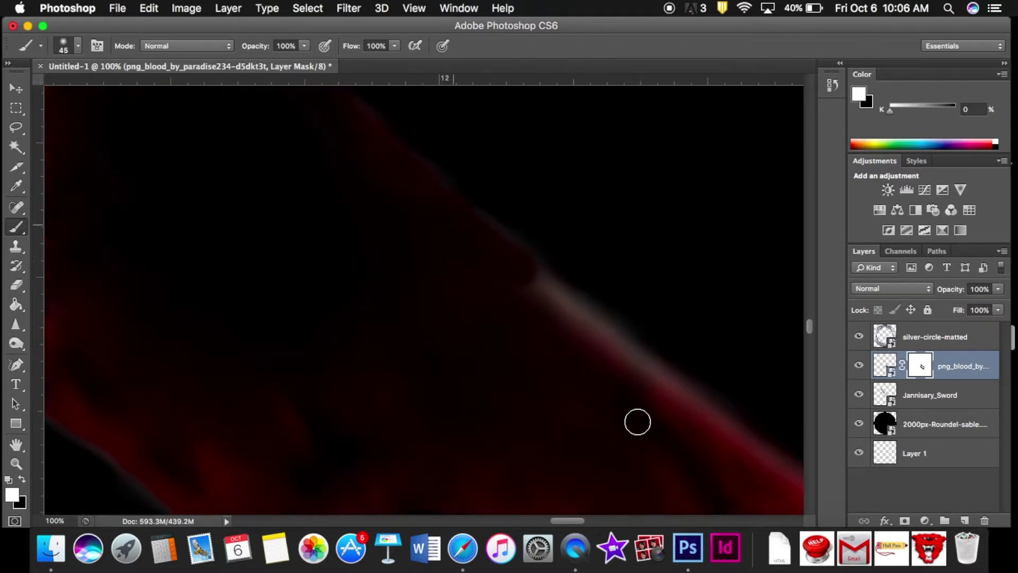
pyautogui.moveTo(510, 270)
pyautogui.mouseDown()
pyautogui.moveTo(523, 266)
pyautogui.moveTo(773, 464)
pyautogui.mouseUp()
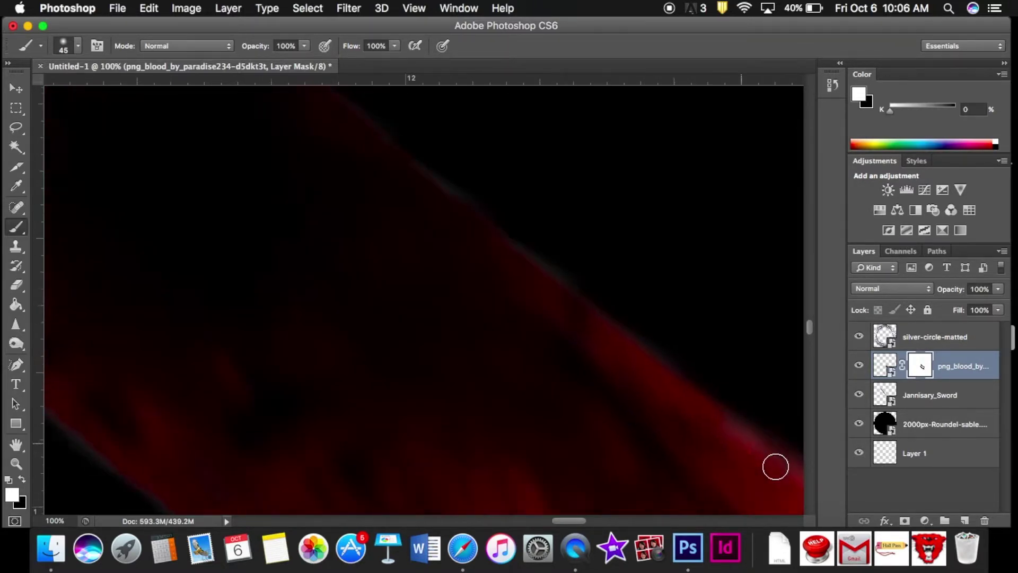
pyautogui.scroll(-5, 774, 466)
pyautogui.hscroll(5, 774, 466)
pyautogui.moveTo(621, 333); pyautogui.dragTo(757, 441)
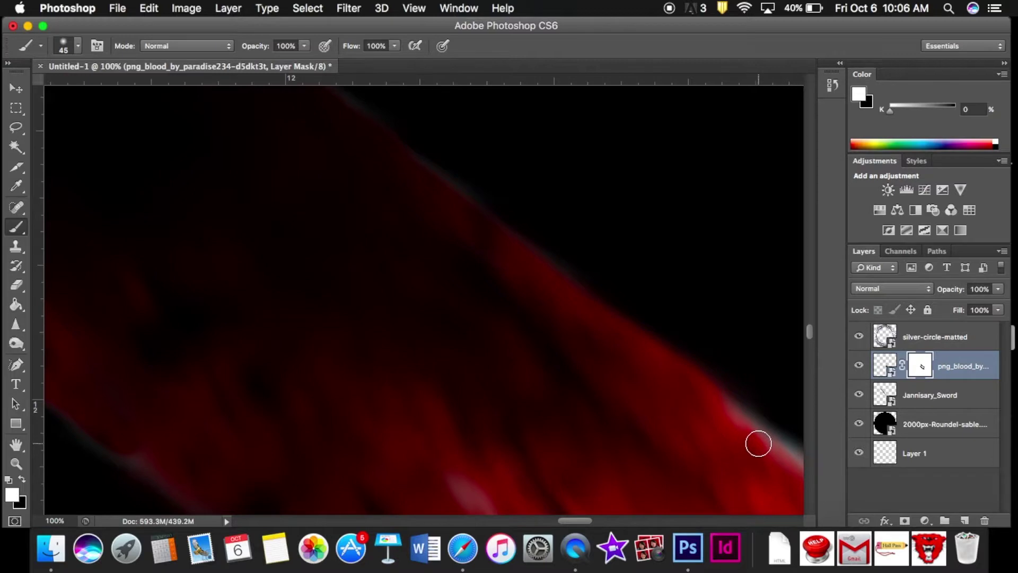
pyautogui.scroll(-5, 611, 424)
pyautogui.hscroll(5, 611, 424)
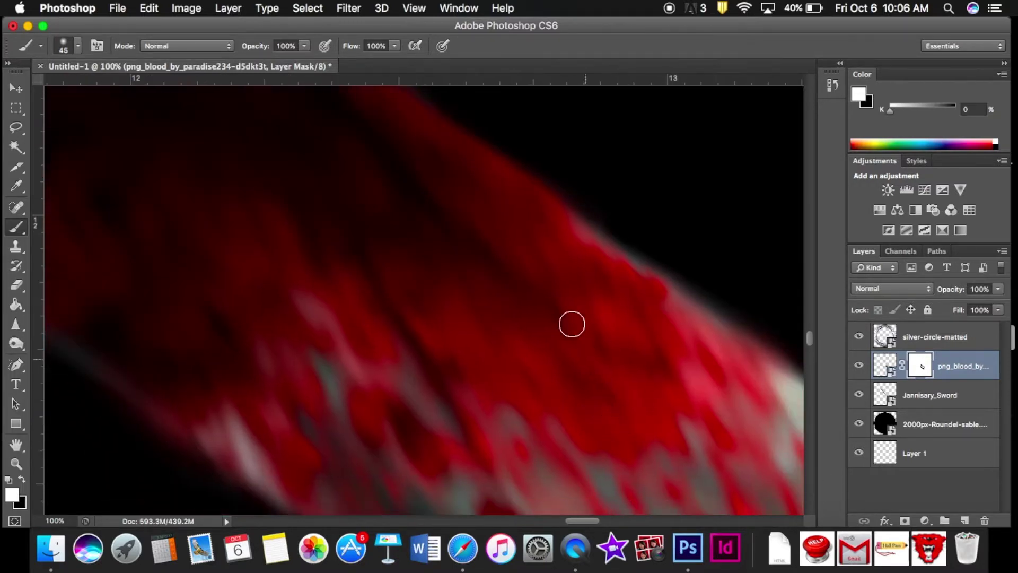
pyautogui.moveTo(635, 275); pyautogui.dragTo(567, 234)
pyautogui.press('super+minus')
pyautogui.press('super+minus')
pyautogui.press('super+minus')
pyautogui.press('super+minus')
pyautogui.press('super+minus')
pyautogui.press('super+minus')
# Step: Zoom out to the whole emblem and toggle the blood layer off and on to compare
pyautogui.press('super+minus')
pyautogui.press('super+minus')
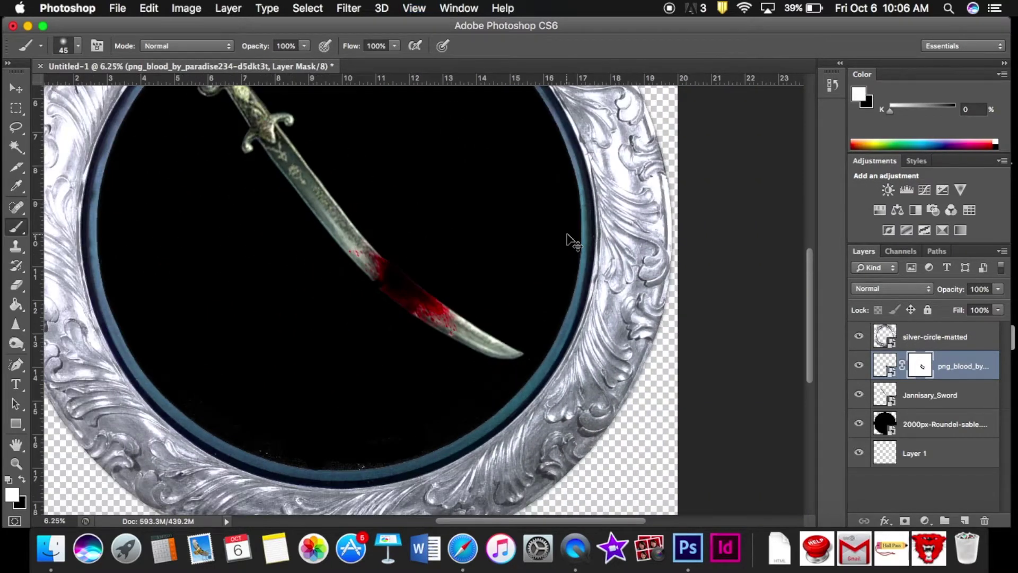
pyautogui.press('super+minus')
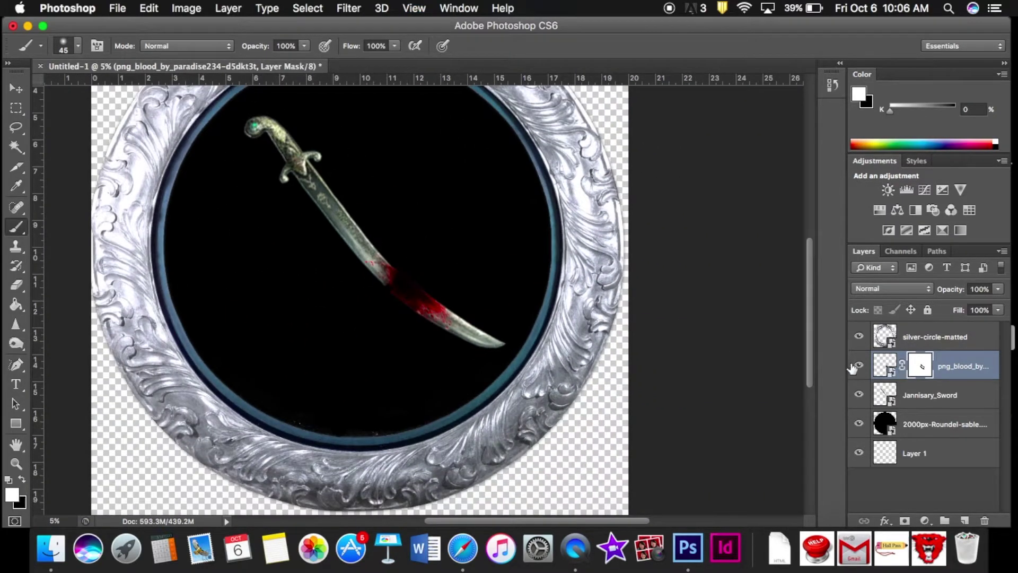
pyautogui.click(859, 368)
pyautogui.click(858, 367)
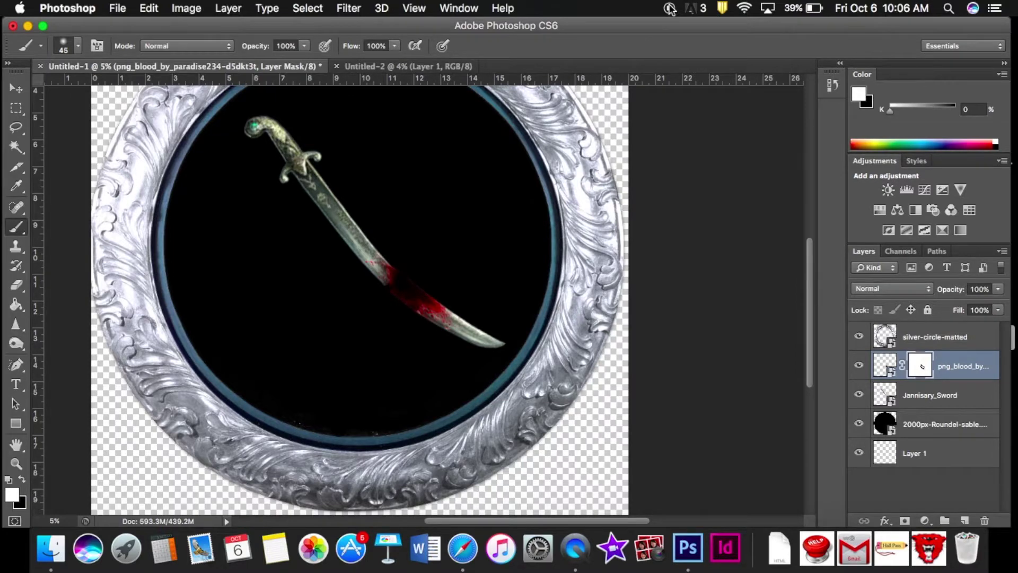
pyautogui.press('super+0')
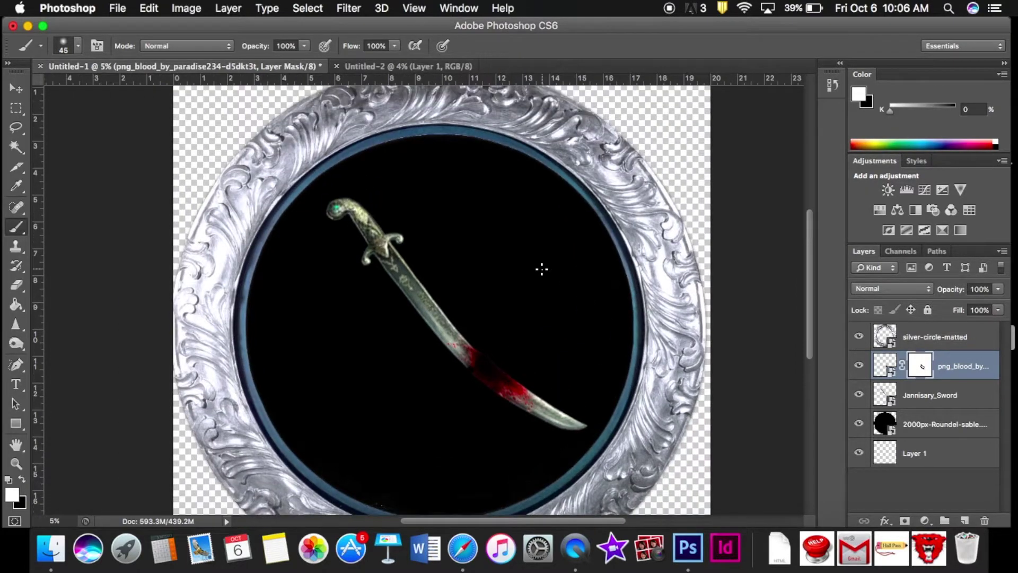
pyautogui.press('super+minus')
pyautogui.press('super+minus')
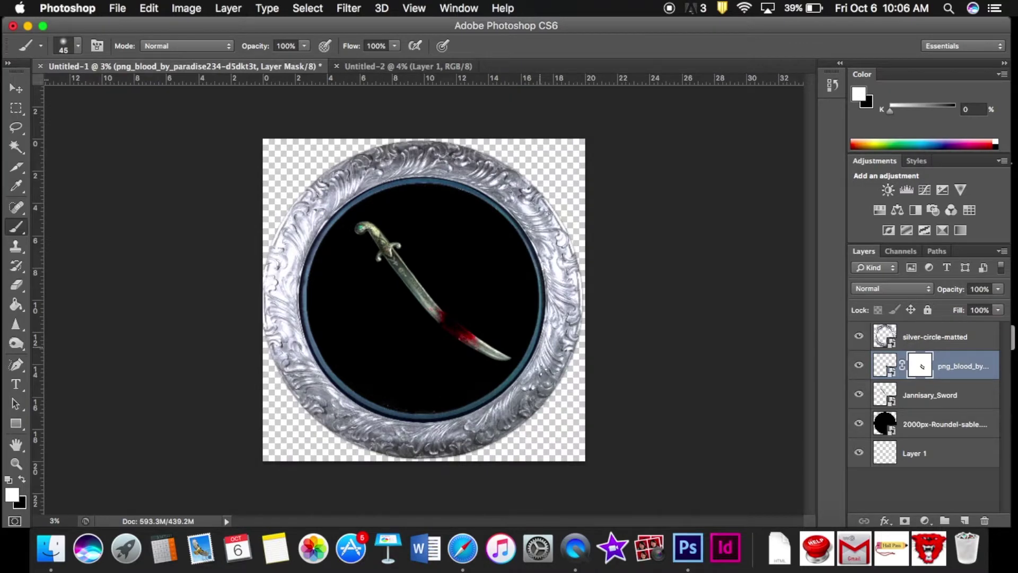
pyautogui.moveTo(781, 27)
pyautogui.mouseDown()
pyautogui.moveTo(767, 23)
pyautogui.moveTo(780, 20)
pyautogui.mouseUp()
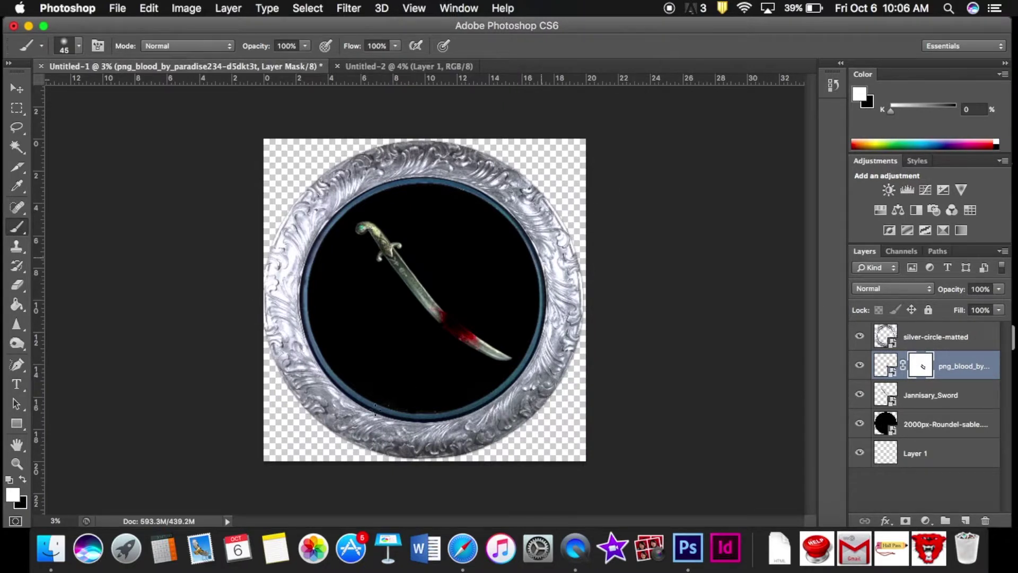
# Step: Add 'Welcome to Hell' text near the bottom of the black roundel
pyautogui.press('t')
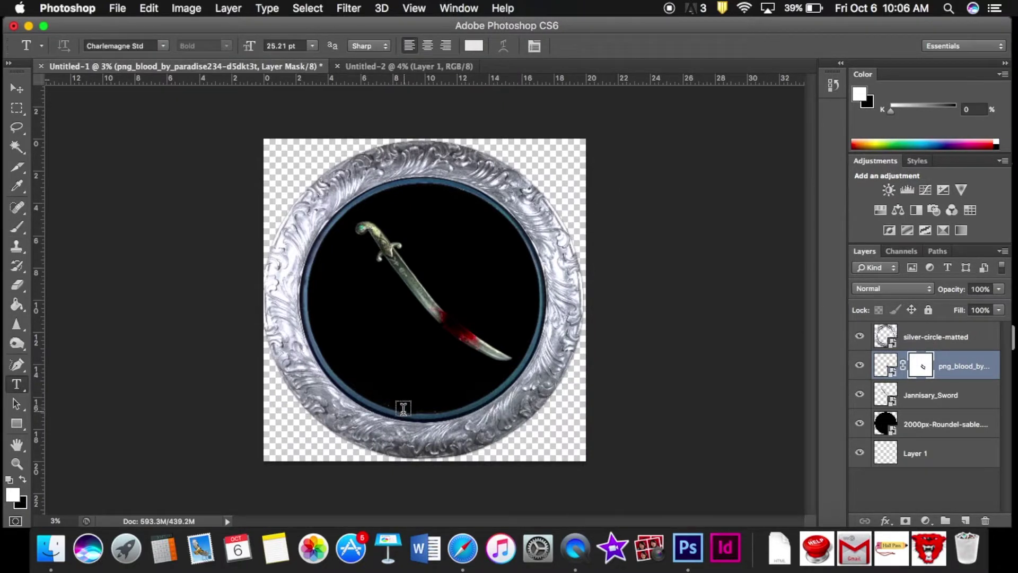
pyautogui.click(404, 409)
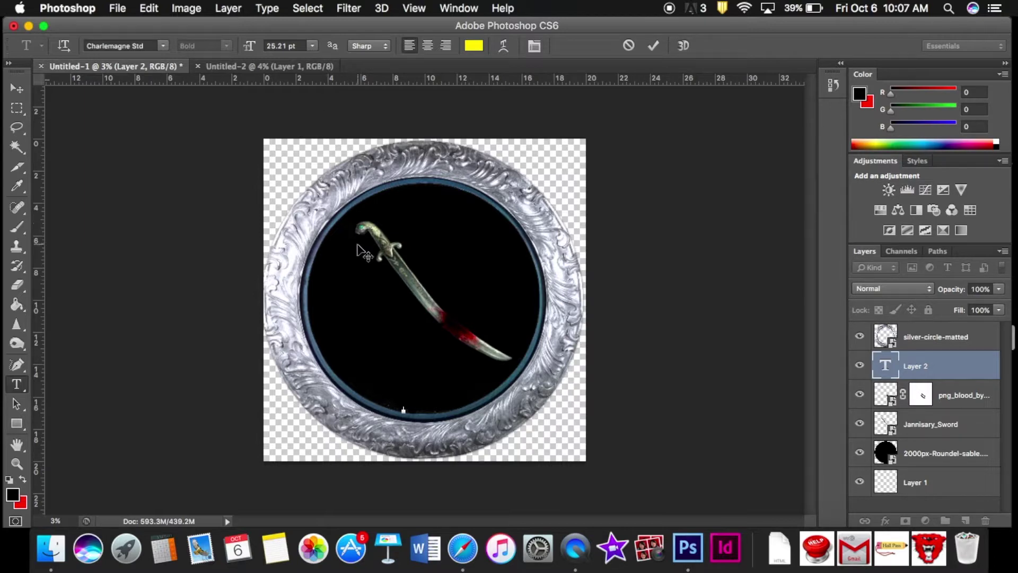
pyautogui.write('THE')
pyautogui.write(' T')
pyautogui.write('U')
pyautogui.click(653, 49)
pyautogui.hotkey('ctrl', 't')
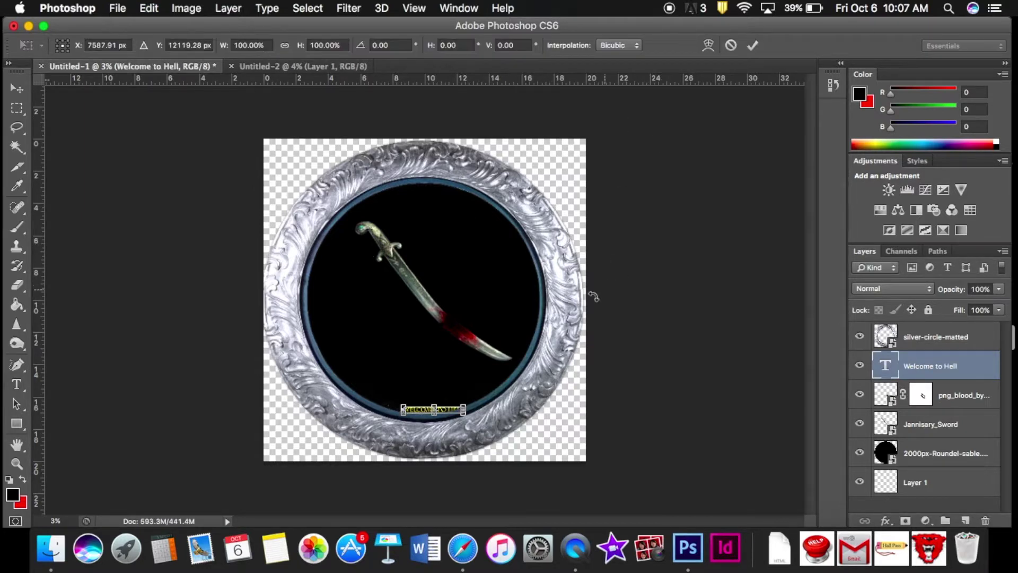
# Step: Scale the text up, stretch it taller, and move it just below the sword
pyautogui.moveTo(400, 405); pyautogui.dragTo(384, 394)
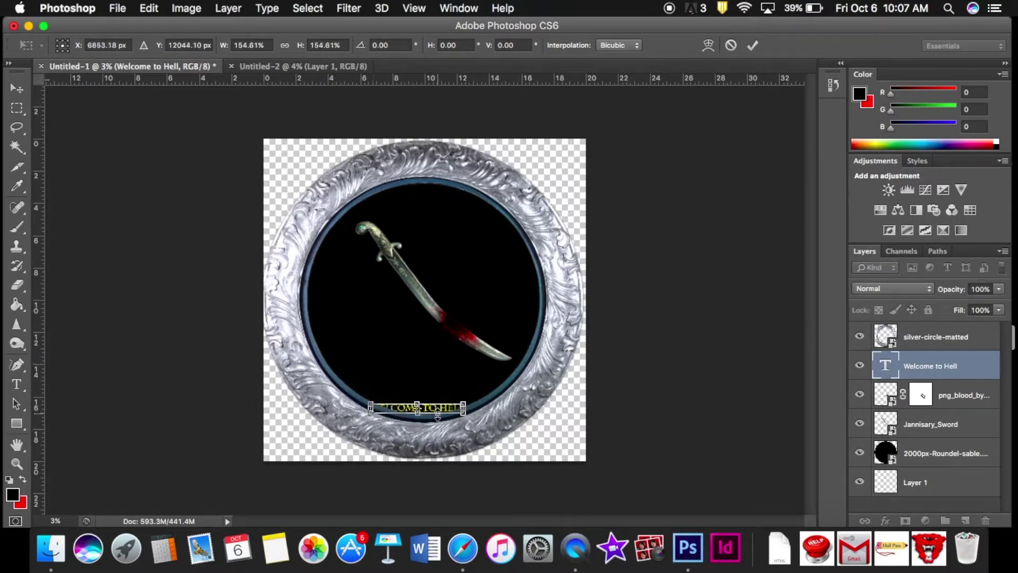
pyautogui.moveTo(437, 411); pyautogui.dragTo(438, 377)
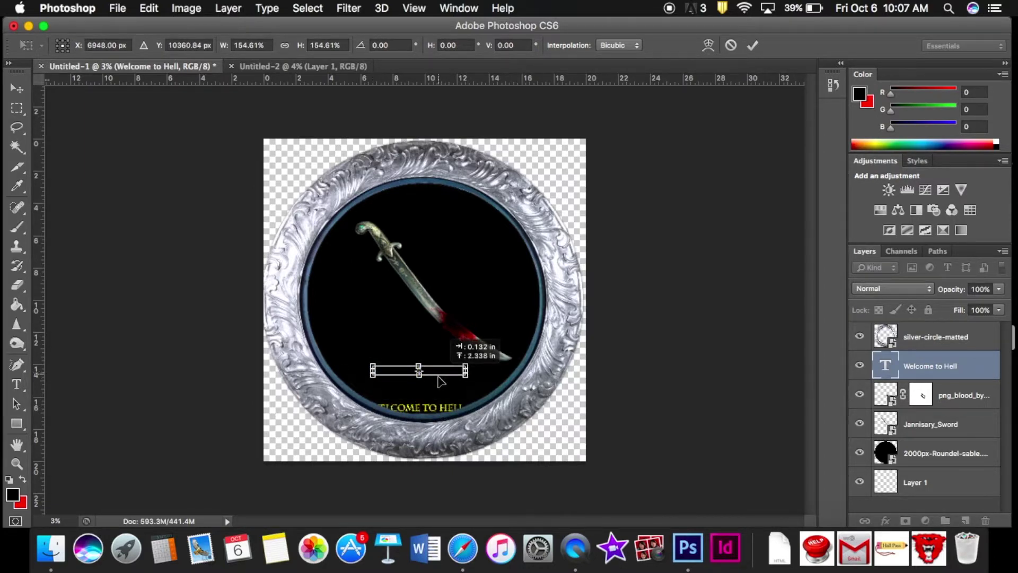
pyautogui.moveTo(466, 377); pyautogui.dragTo(484, 392)
pyautogui.moveTo(373, 365)
pyautogui.mouseDown()
pyautogui.moveTo(354, 350)
pyautogui.moveTo(356, 340)
pyautogui.mouseUp()
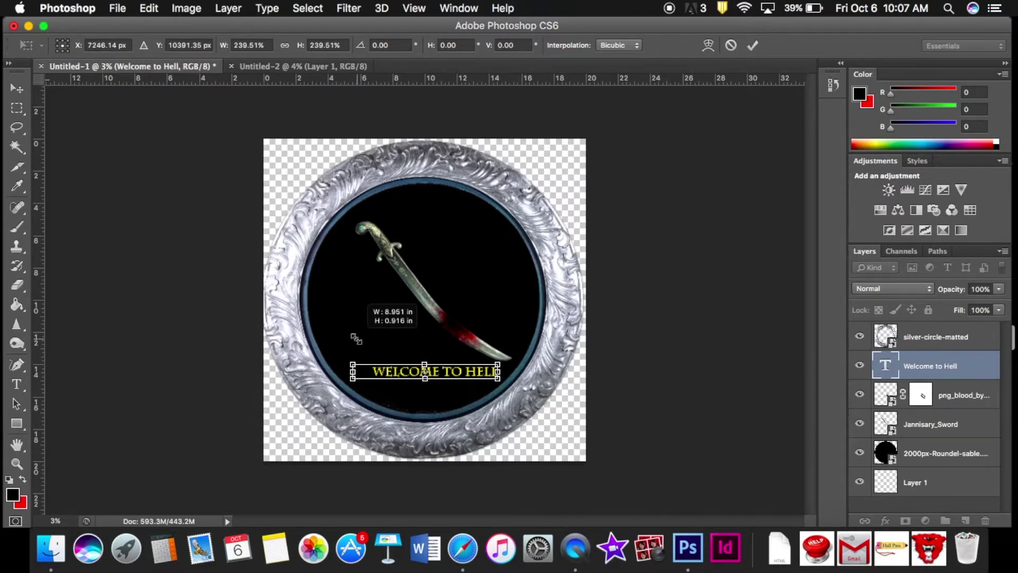
pyautogui.moveTo(356, 340); pyautogui.dragTo(361, 345)
pyautogui.moveTo(425, 358); pyautogui.dragTo(446, 375)
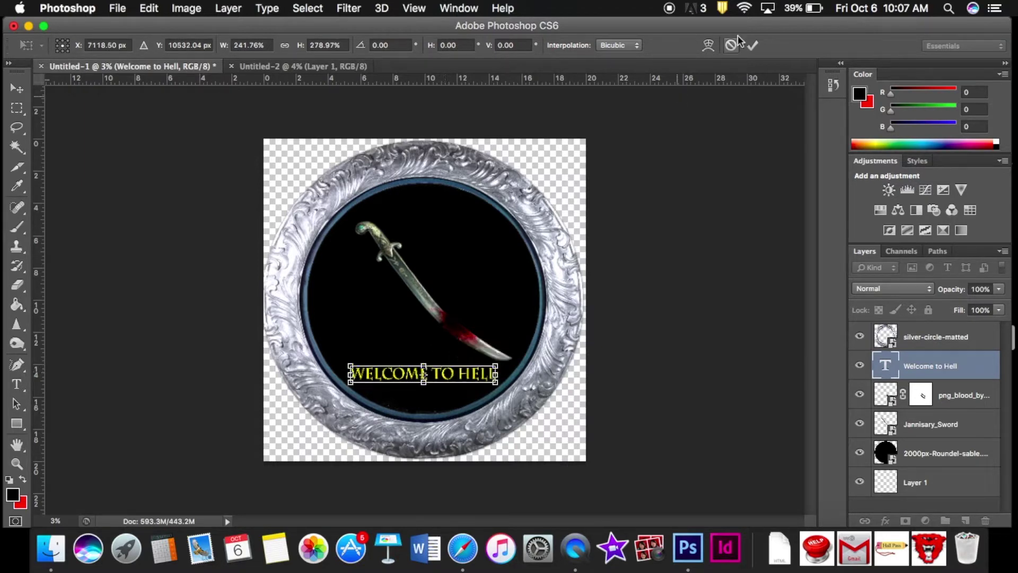
pyautogui.click(755, 46)
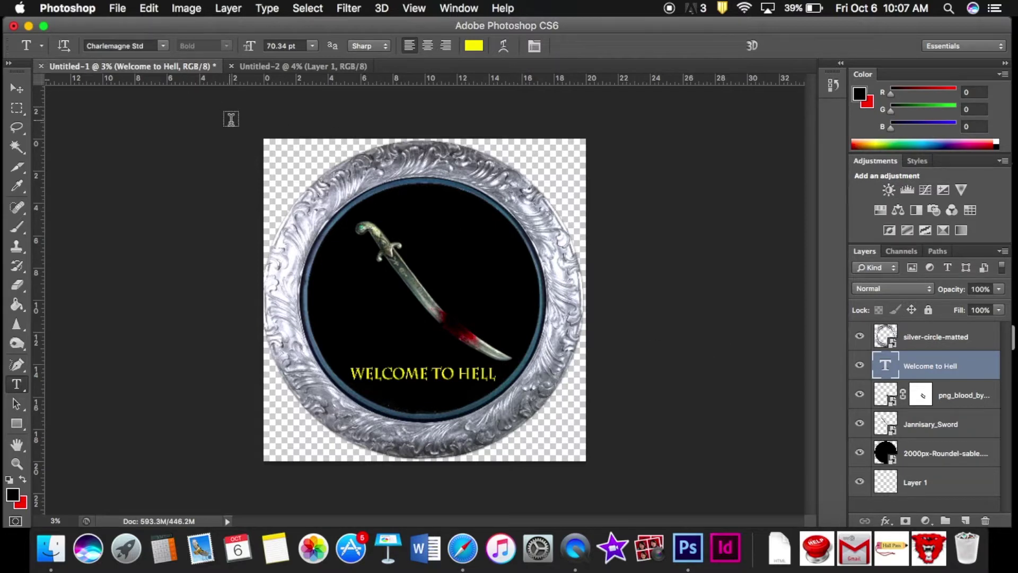
# Step: On a new layer above the roundel, stamp a red 3591 px moon right of the sword
pyautogui.click(962, 455)
pyautogui.click(965, 520)
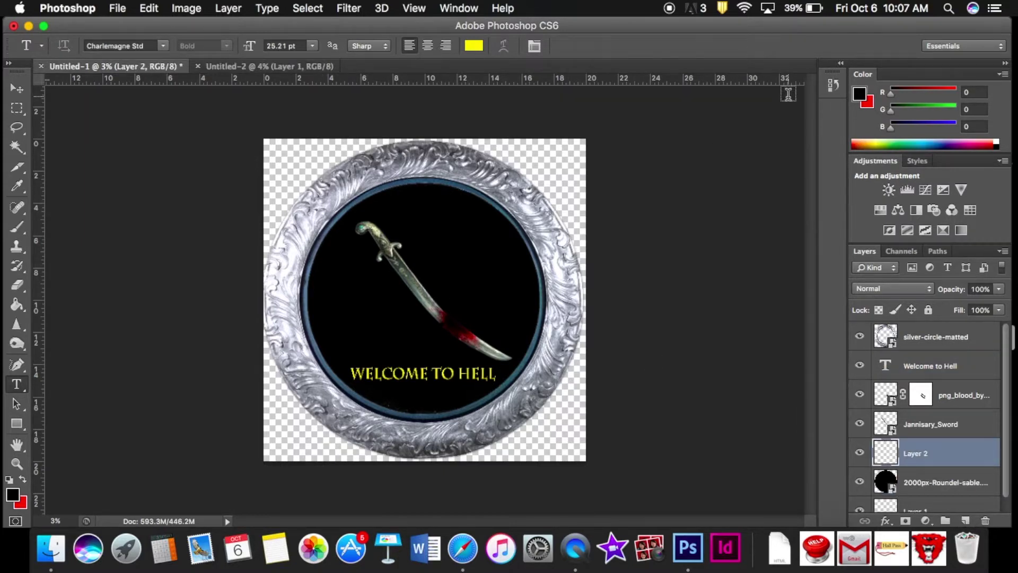
pyautogui.press('x')
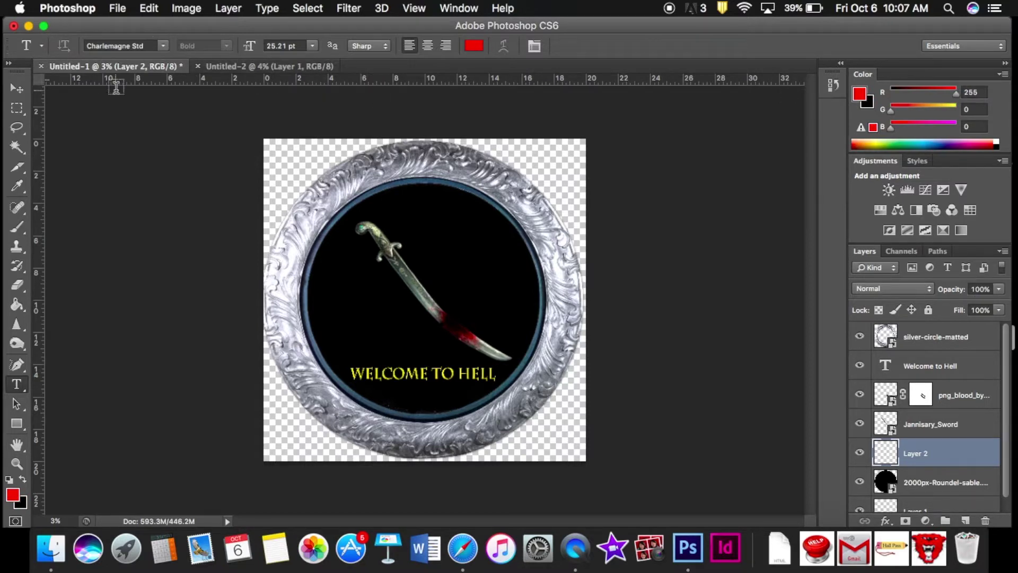
pyautogui.press('b')
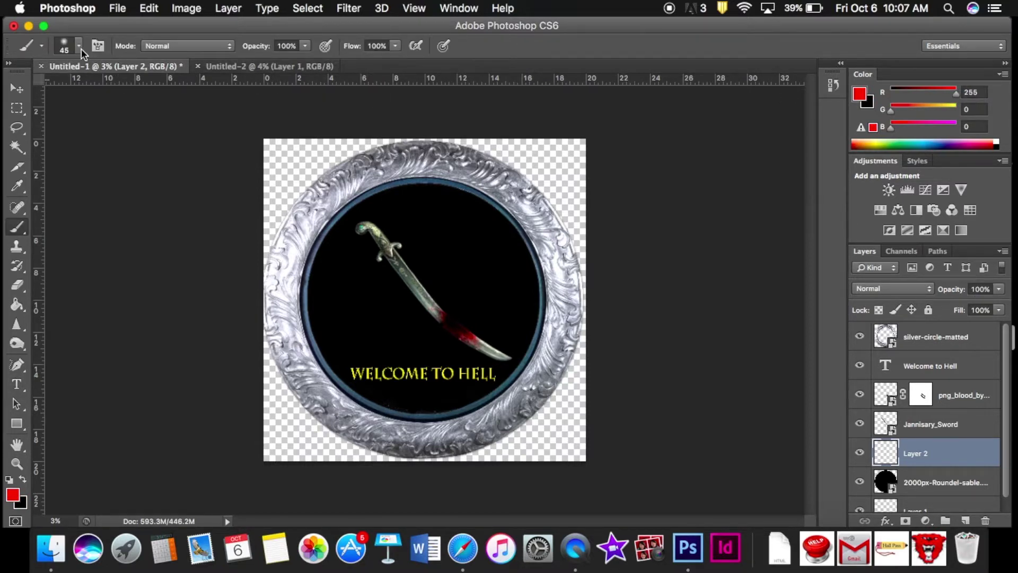
pyautogui.click(79, 47)
pyautogui.scroll(-5, 118, 230)
pyautogui.click(33, 268)
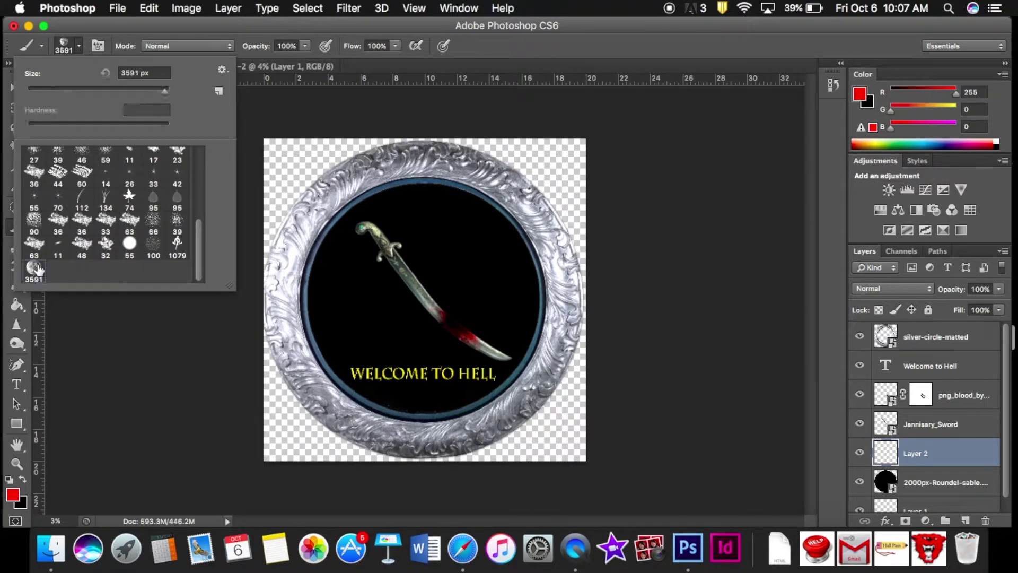
pyautogui.click(78, 56)
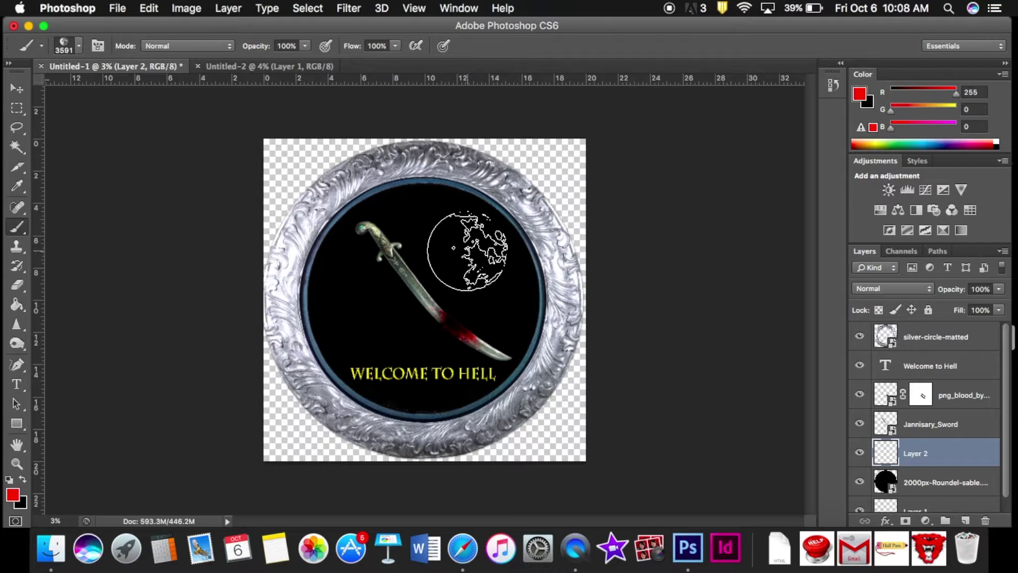
pyautogui.click(467, 251)
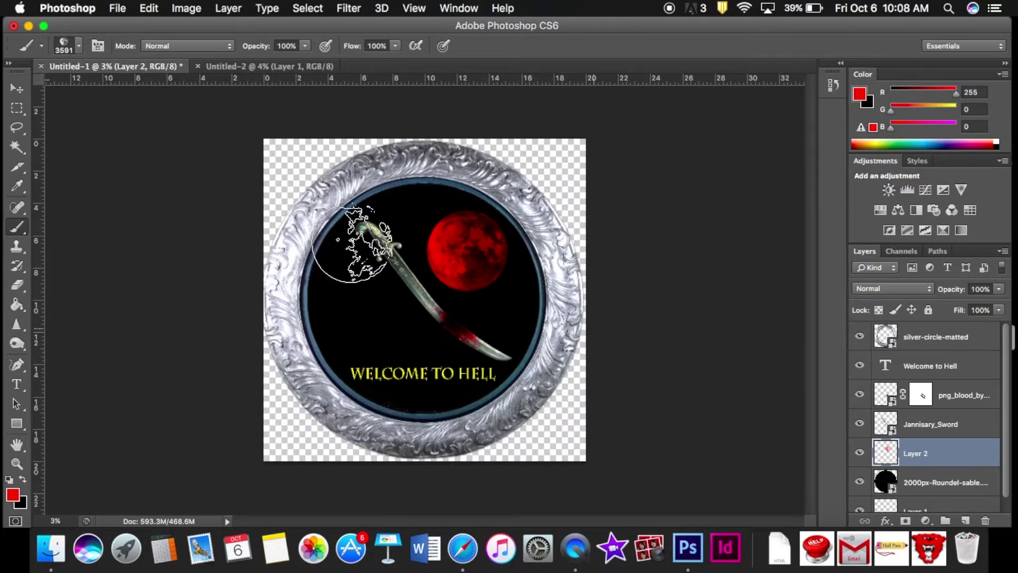
# Step: Switch back to a smaller hard round brush and select the Welcome to Hell layer
pyautogui.click(80, 49)
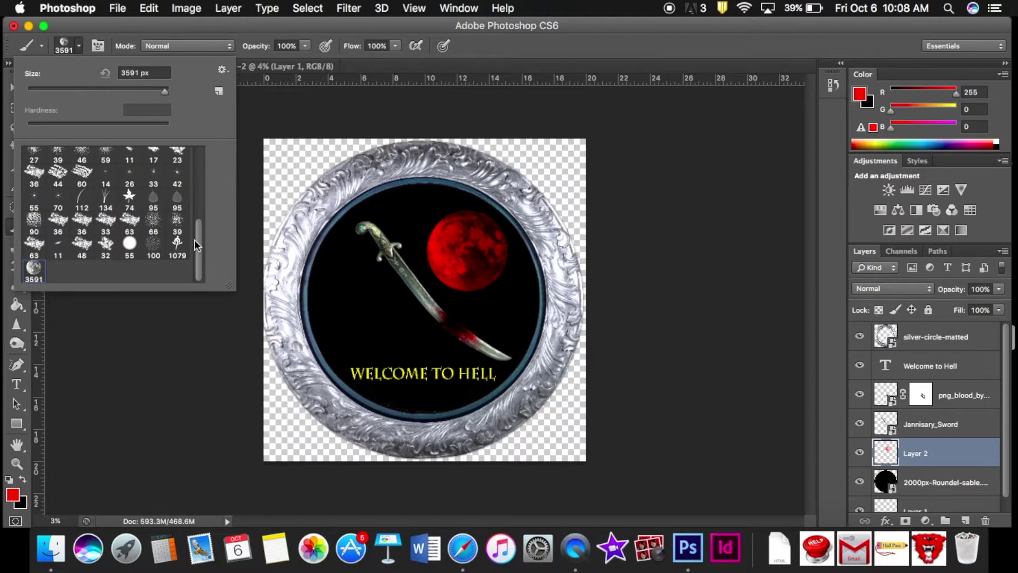
pyautogui.moveTo(198, 244); pyautogui.dragTo(197, 175)
pyautogui.click(57, 159)
pyautogui.click(100, 69)
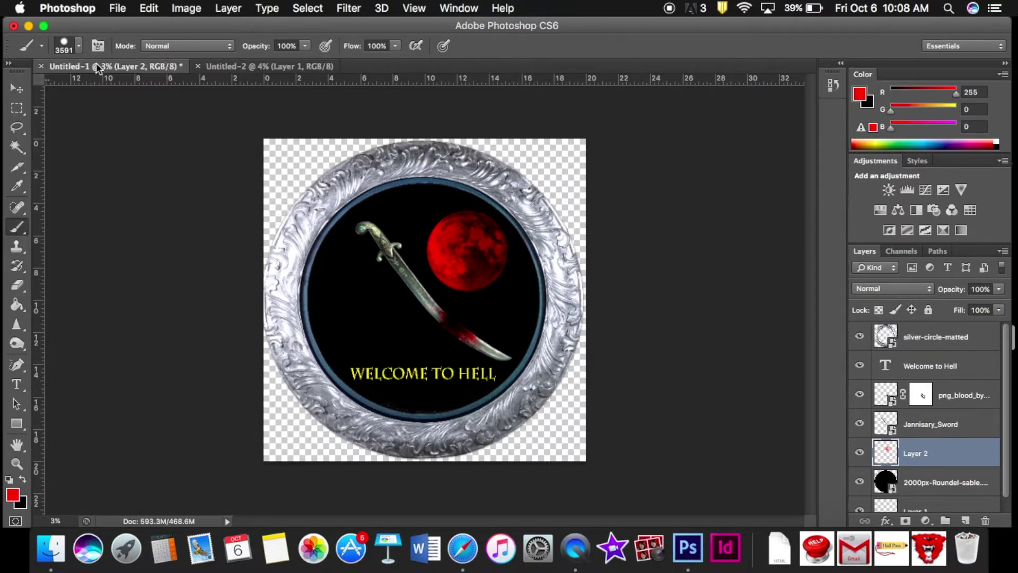
pyautogui.press('[')
pyautogui.press('[')
pyautogui.press('[')
pyautogui.press('[')
pyautogui.press('[')
pyautogui.press('[')
pyautogui.press('[')
pyautogui.press('[')
pyautogui.press('[')
pyautogui.press('[')
pyautogui.press('[')
pyautogui.press('[')
pyautogui.press('[')
pyautogui.press('[')
pyautogui.press('[')
pyautogui.press('[')
pyautogui.click(966, 363)
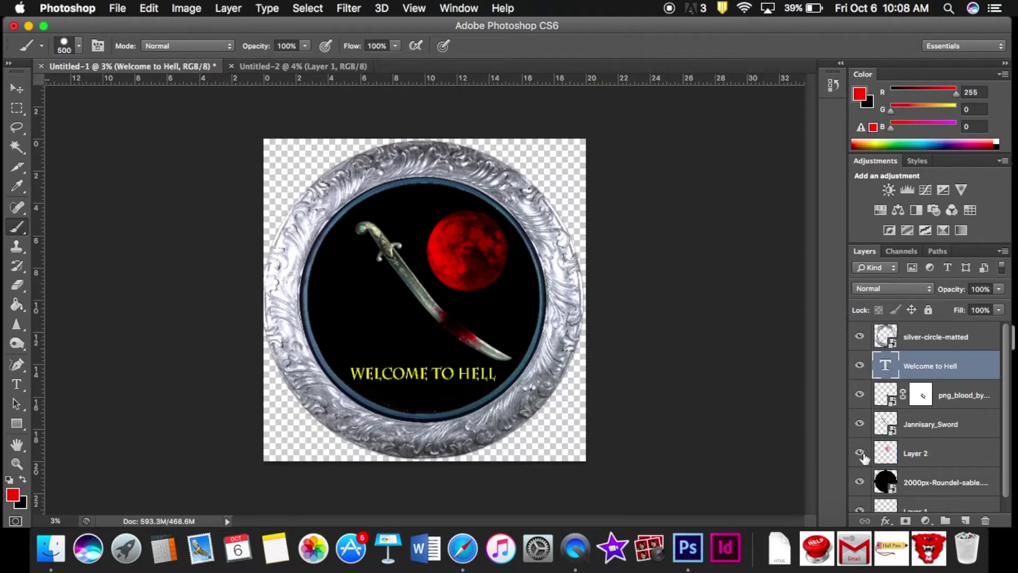
# Step: Switch to the 3D workspace and create a 3D extrusion from the Welcome to Hell layer
pyautogui.click(991, 46)
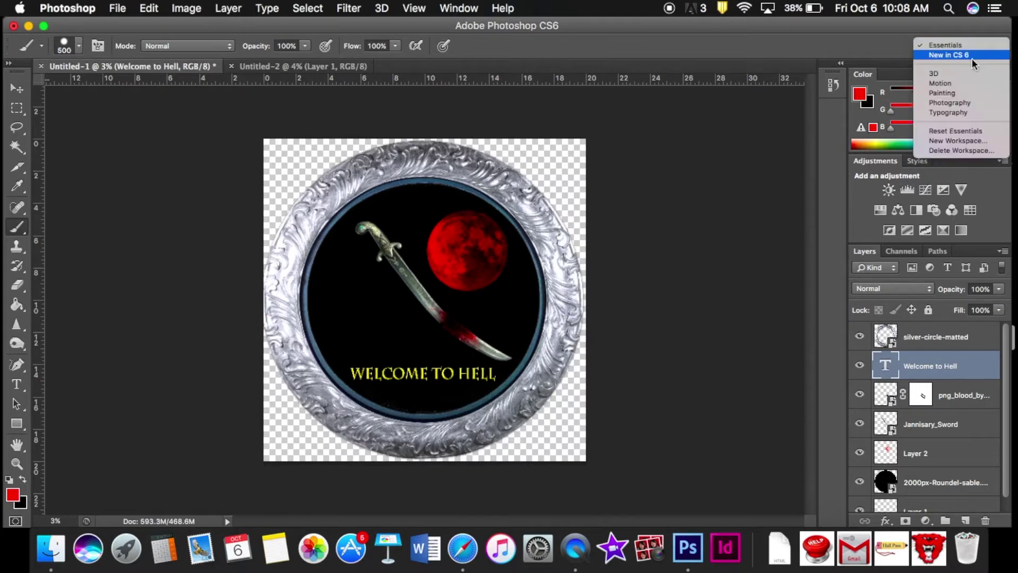
pyautogui.click(949, 65)
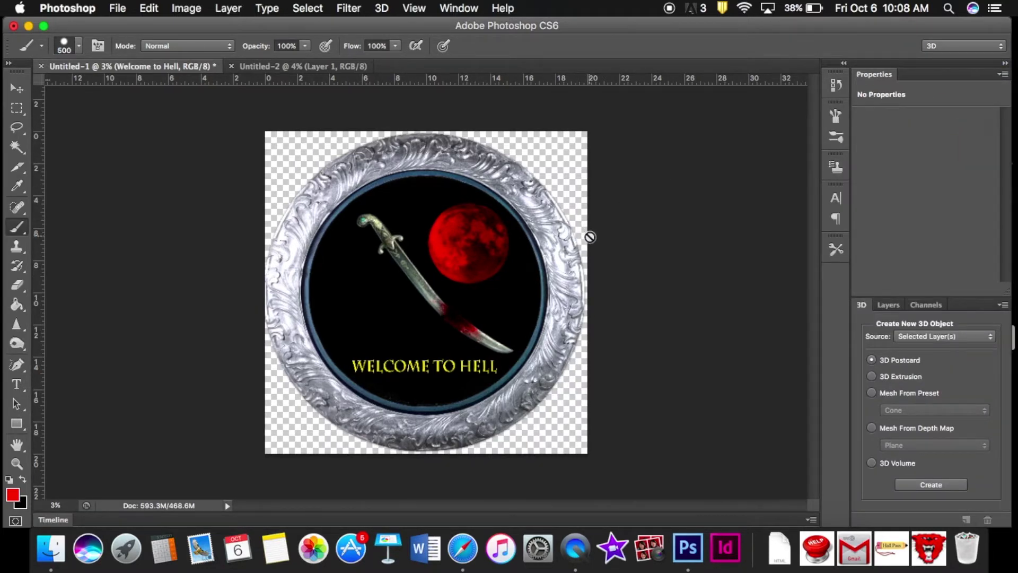
pyautogui.click(883, 304)
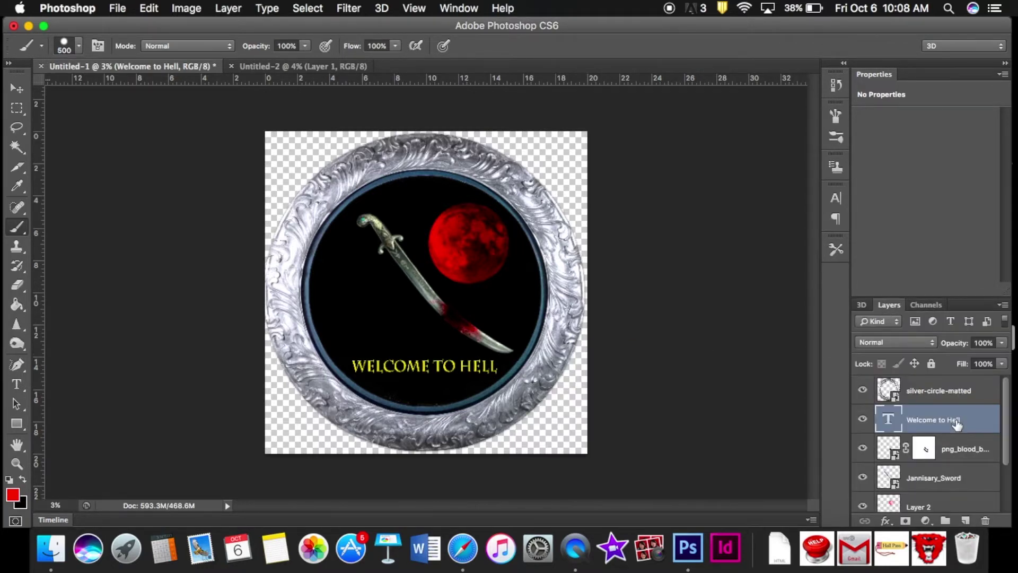
pyautogui.rightClick(957, 421)
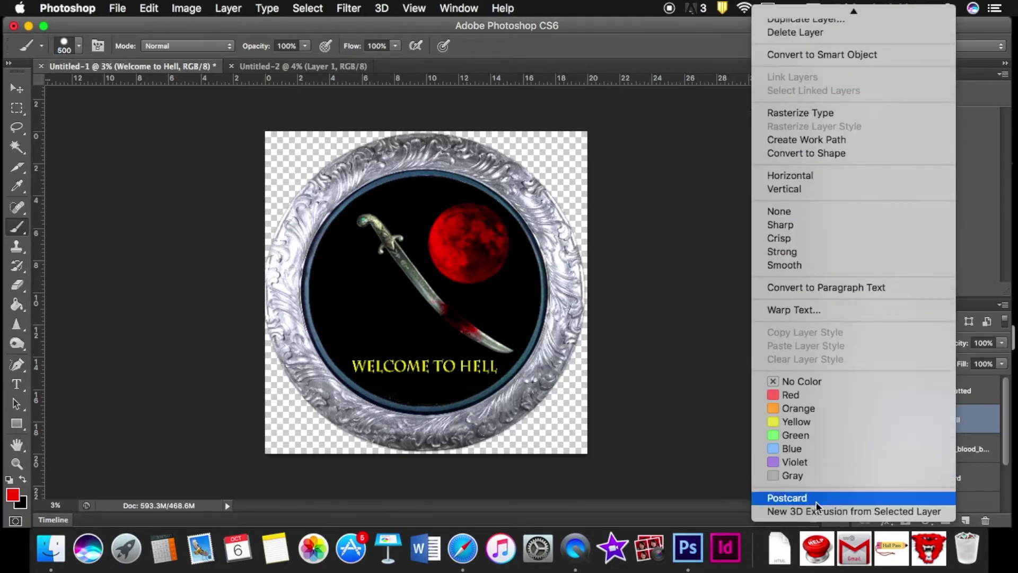
pyautogui.click(810, 508)
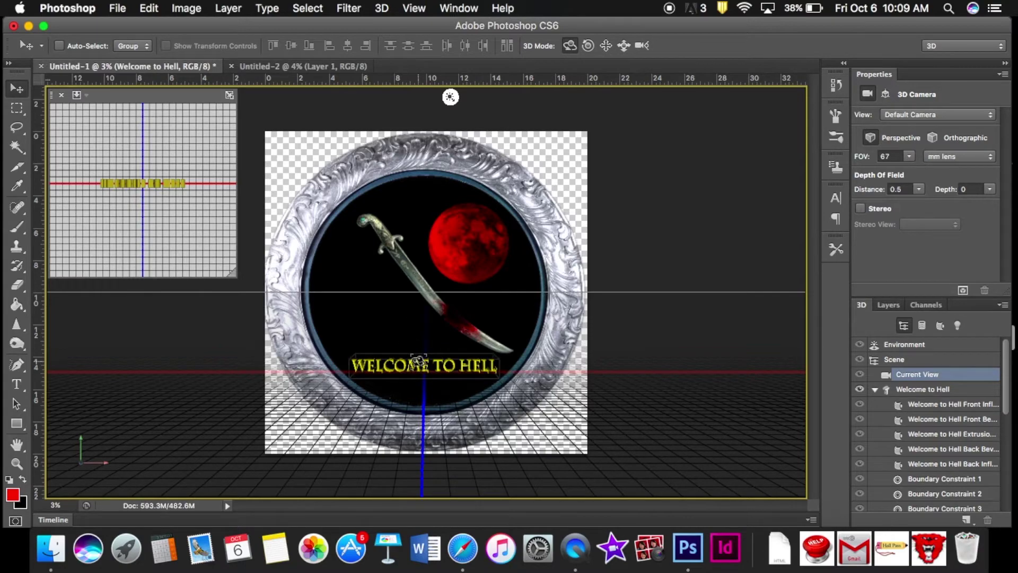
# Step: Slide the 3D camera and move the extruded text along Z to sit across the blade
pyautogui.moveTo(418, 362)
pyautogui.mouseDown()
pyautogui.moveTo(432, 366)
pyautogui.moveTo(417, 363)
pyautogui.mouseUp()
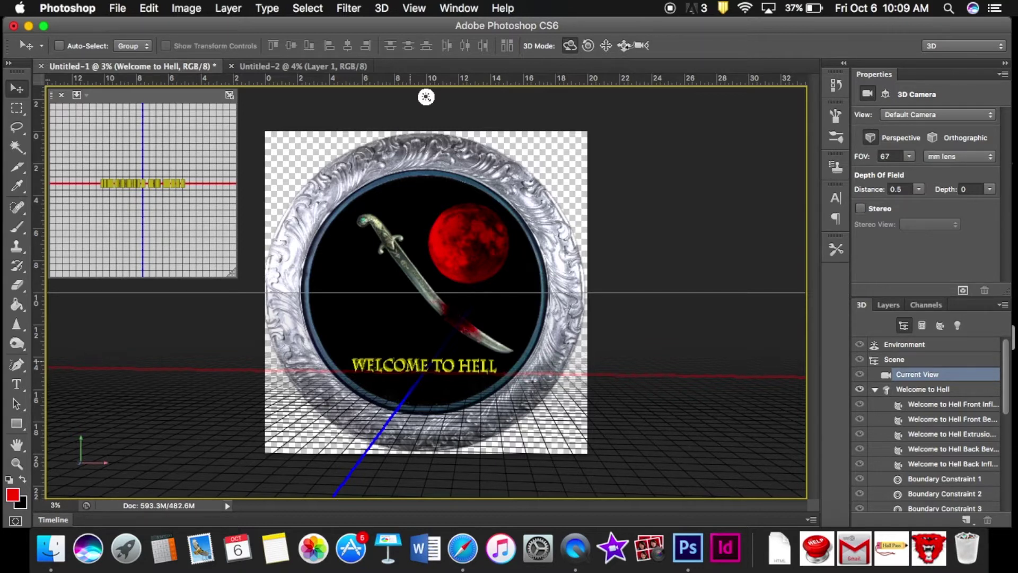
pyautogui.click(625, 46)
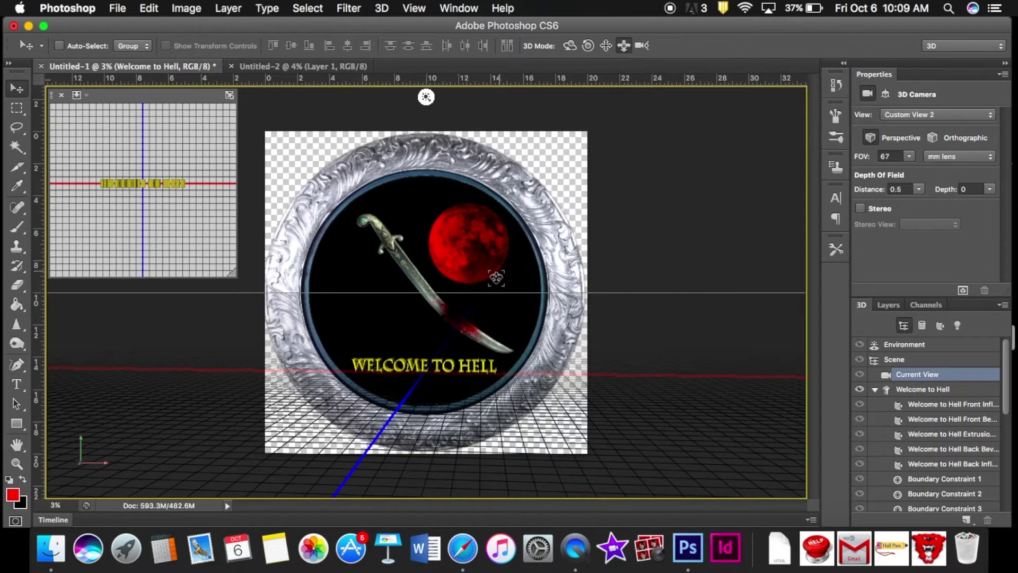
pyautogui.moveTo(429, 365); pyautogui.dragTo(428, 432)
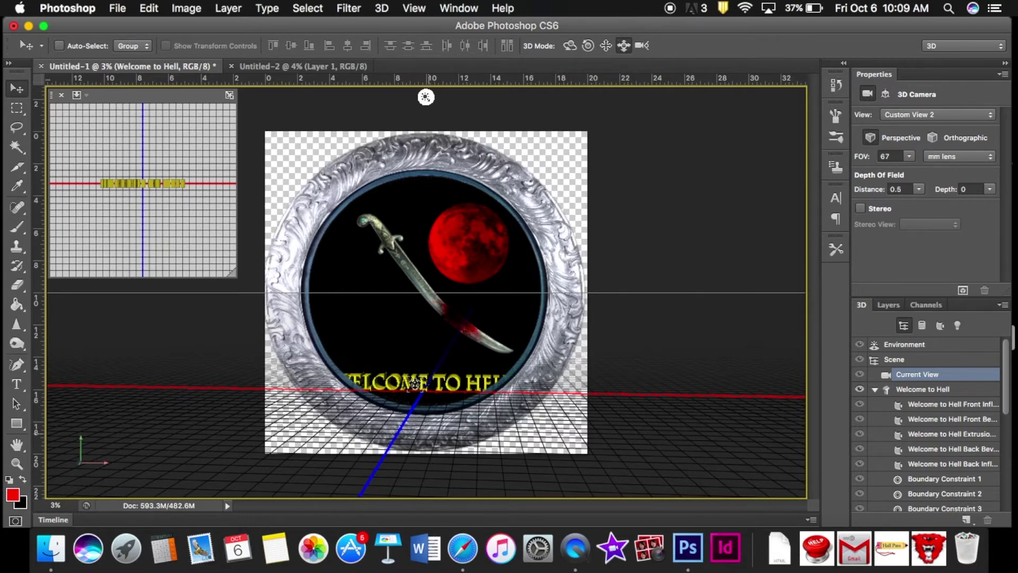
pyautogui.moveTo(415, 382)
pyautogui.mouseDown()
pyautogui.moveTo(409, 345)
pyautogui.moveTo(421, 341)
pyautogui.mouseUp()
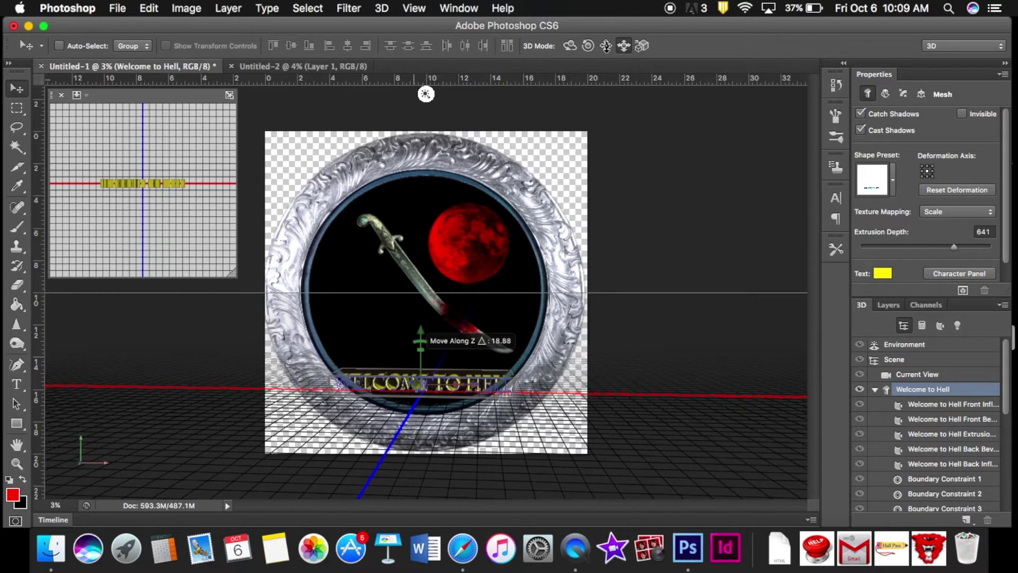
pyautogui.click(606, 47)
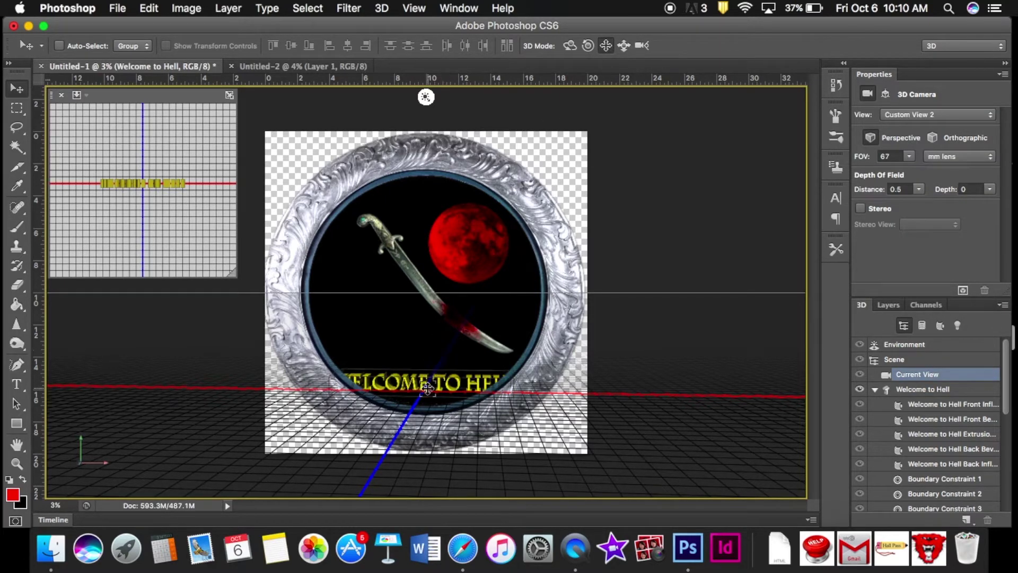
pyautogui.moveTo(428, 371); pyautogui.dragTo(414, 351)
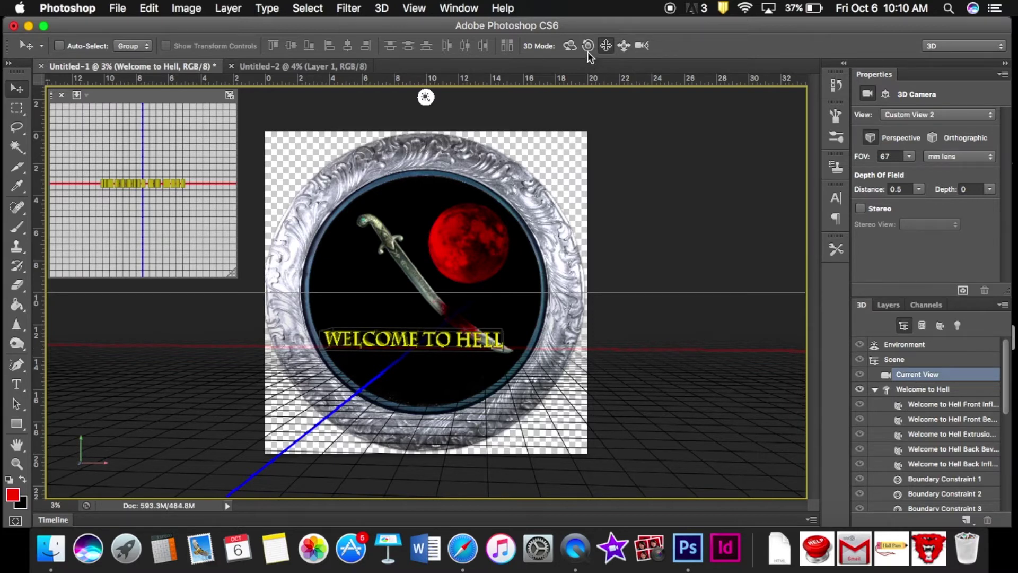
pyautogui.click(588, 47)
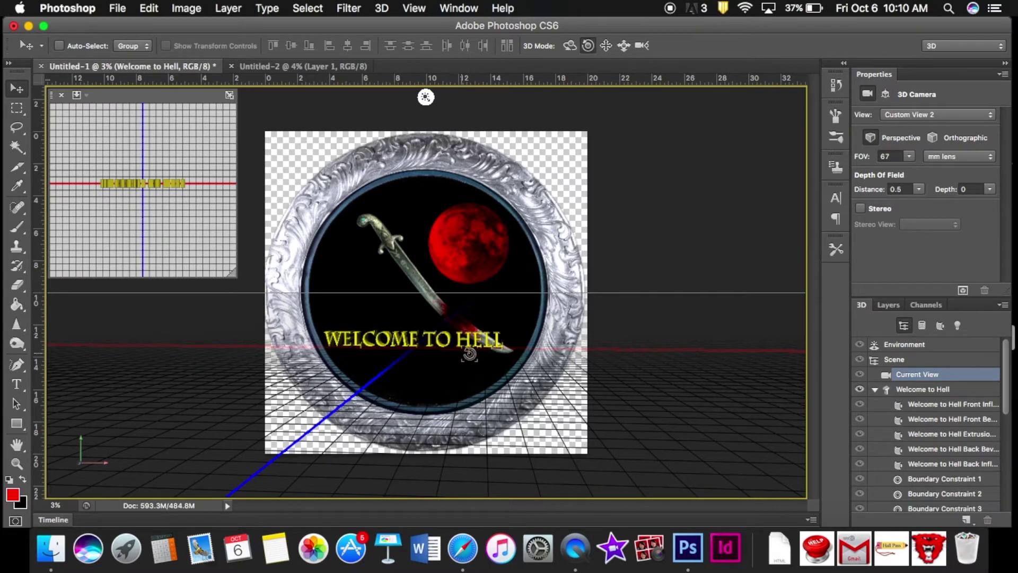
# Step: Roll and orbit the 3D text into a diagonal tilt in line with the sword
pyautogui.moveTo(493, 338)
pyautogui.mouseDown()
pyautogui.moveTo(451, 350)
pyautogui.moveTo(465, 352)
pyautogui.mouseUp()
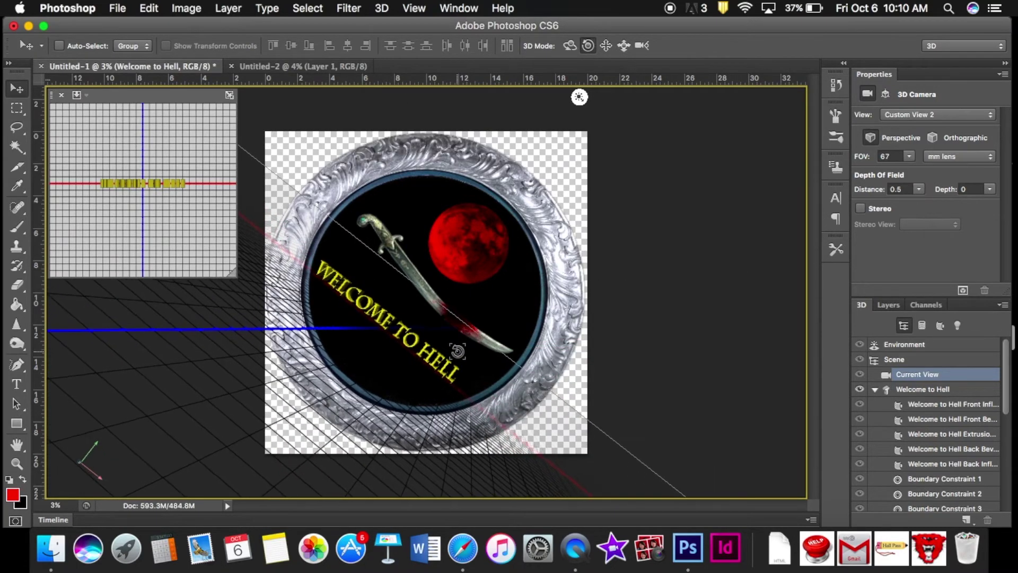
pyautogui.moveTo(466, 351); pyautogui.dragTo(470, 352)
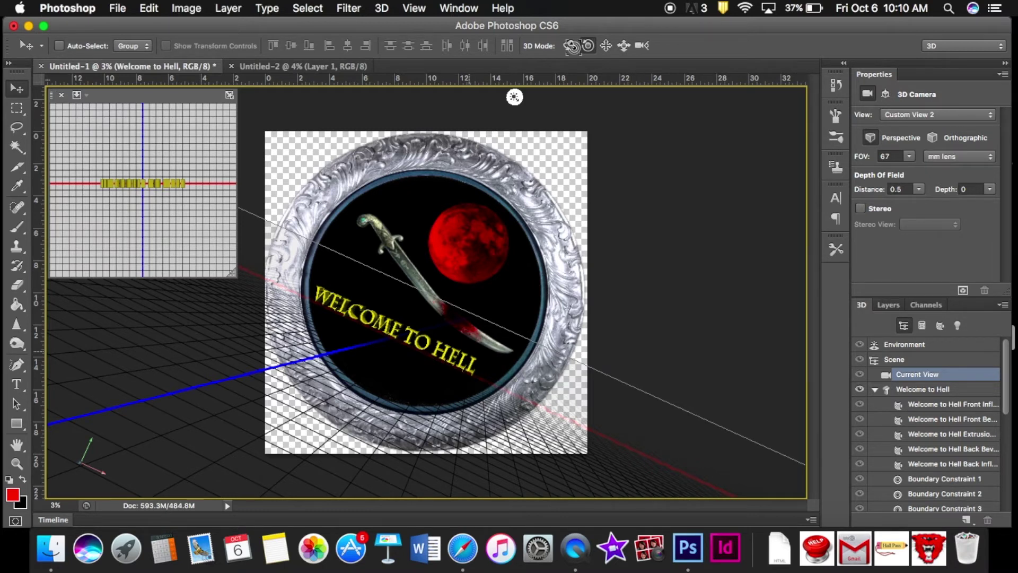
pyautogui.click(571, 47)
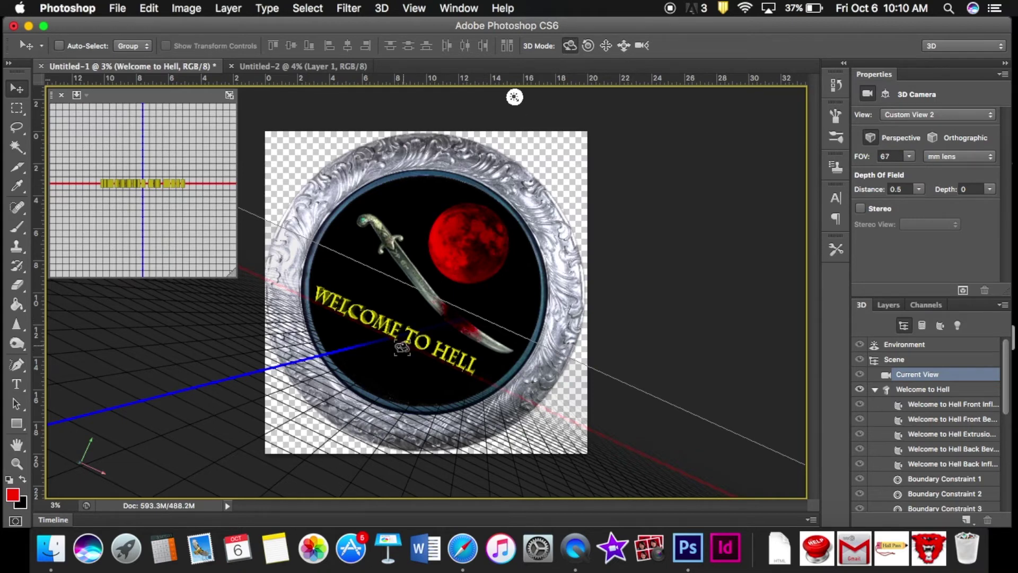
pyautogui.moveTo(409, 341); pyautogui.dragTo(416, 343)
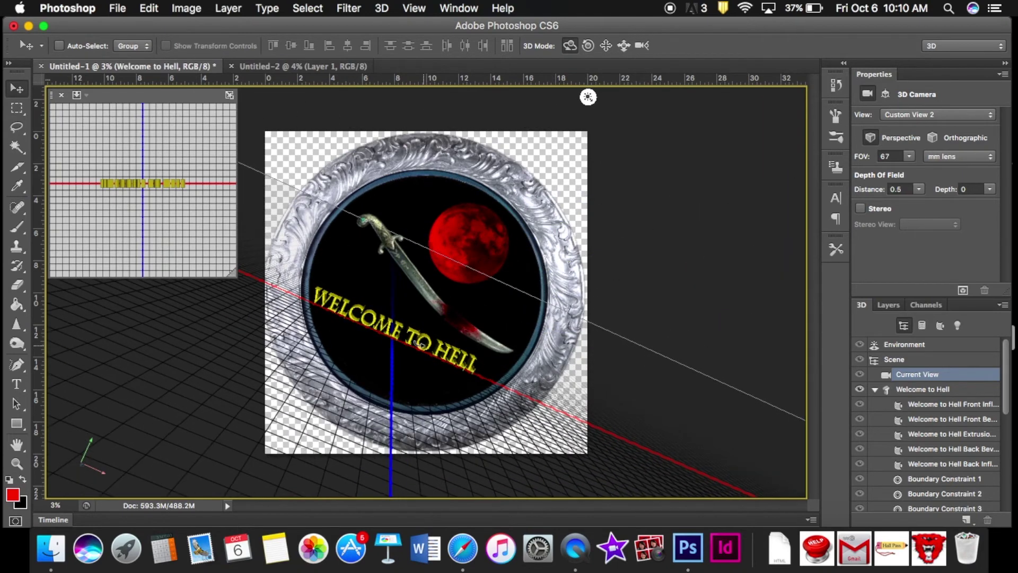
pyautogui.moveTo(416, 343); pyautogui.dragTo(419, 341)
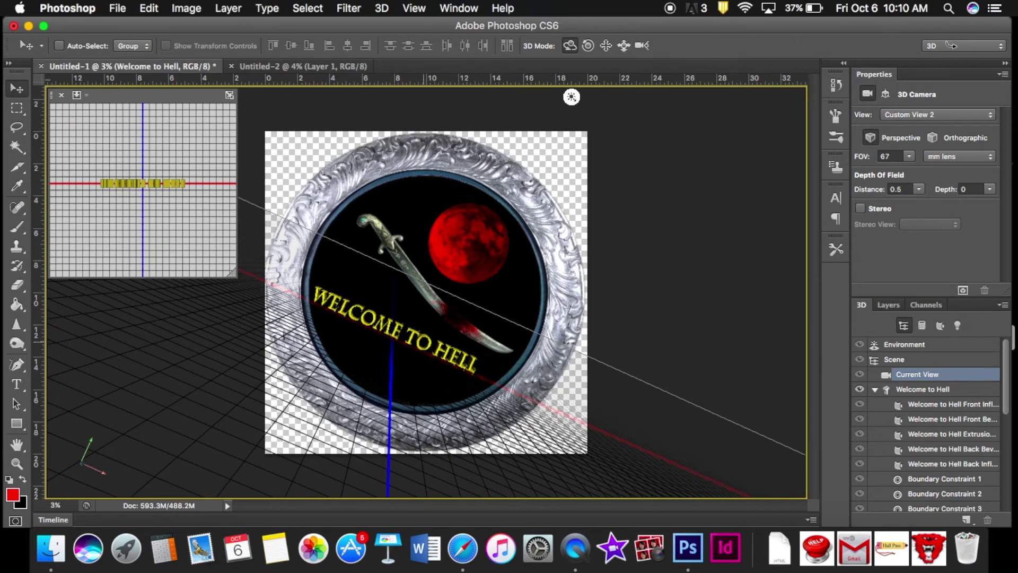
pyautogui.click(957, 51)
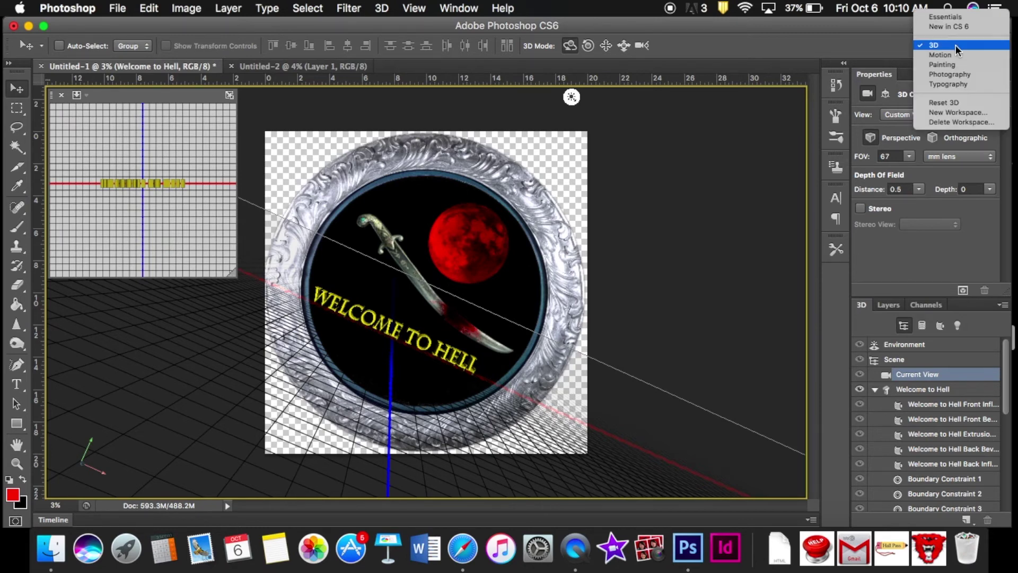
# Step: Return to the Essentials workspace, select the silver-circle-matted layer, and open Save As
pyautogui.click(952, 17)
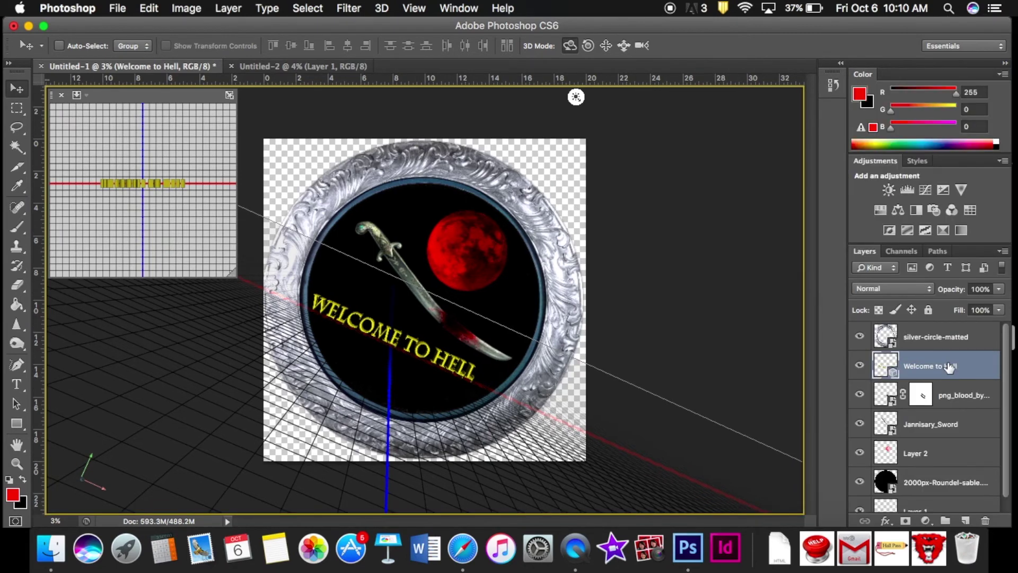
pyautogui.click(950, 345)
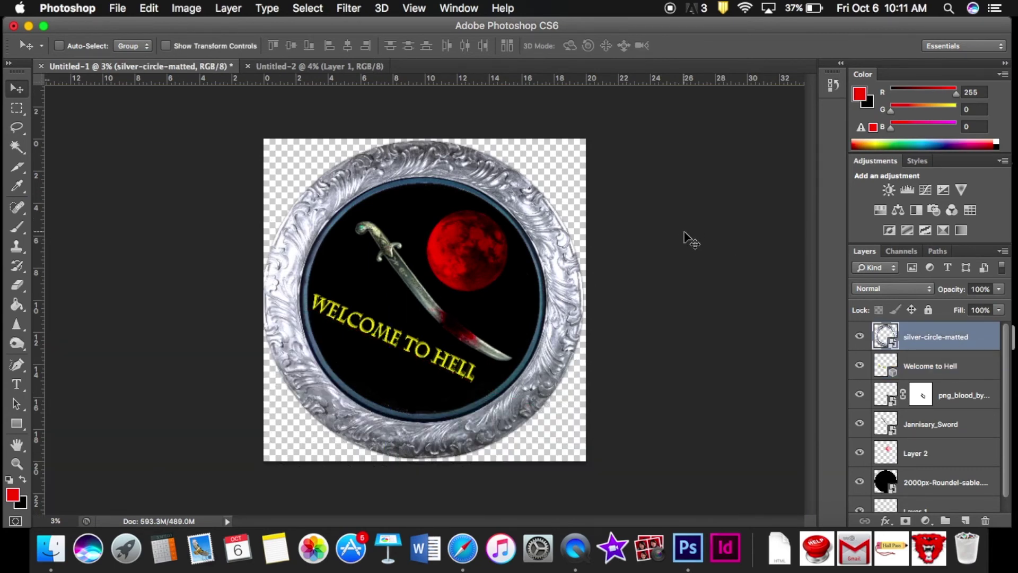
pyautogui.press('super+s')
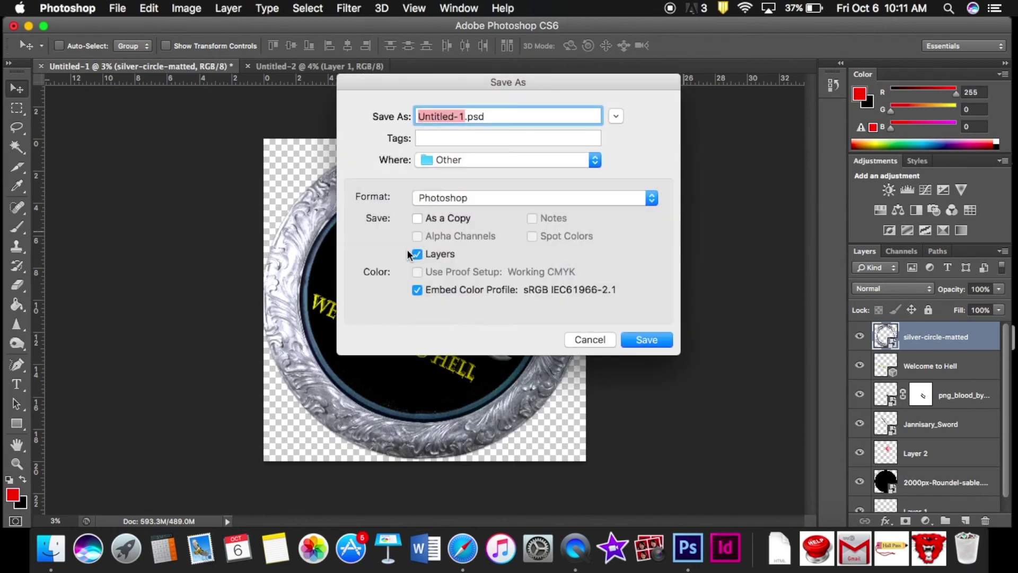
# Step: Set the save format to PNG to store the emblem as Untitled-1.png
pyautogui.click(482, 196)
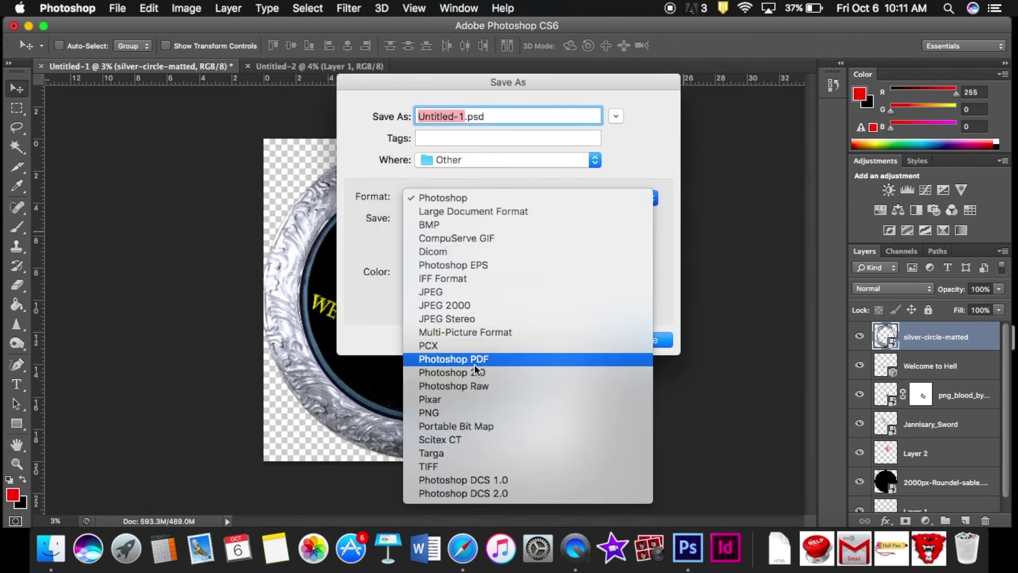
pyautogui.click(471, 413)
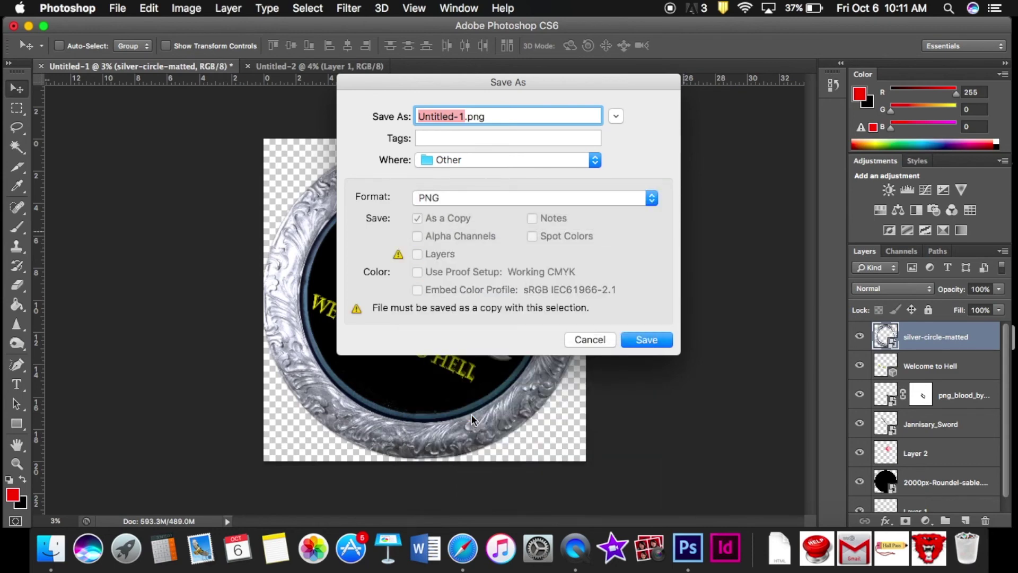